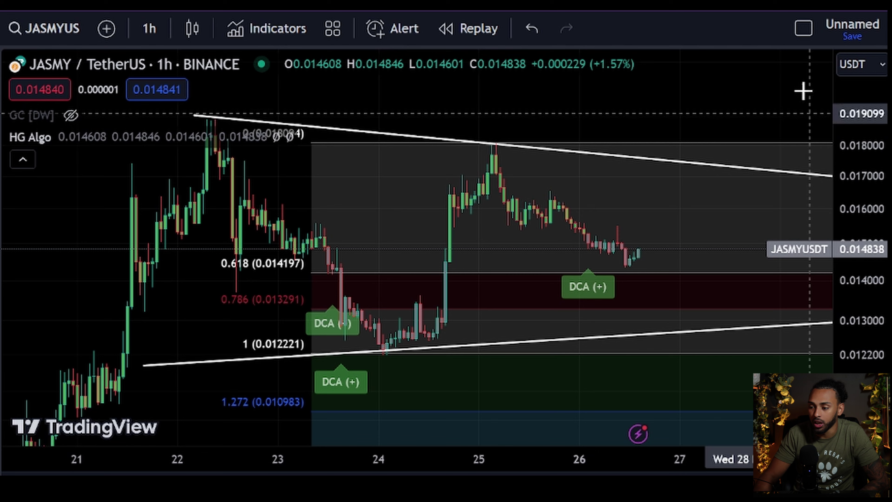
Draw a white freehand loop around the latest DCA (+) label below the recent candles.
{"action": "left_click_drag", "start_coordinate": [623, 259], "coordinate": [550, 258]}
{"action": "mouse_move", "coordinate": [550, 311]}
{"action": "left_mouse_down"}
{"action": "mouse_move", "coordinate": [621, 310]}
{"action": "mouse_move", "coordinate": [625, 259]}
{"action": "left_mouse_up"}
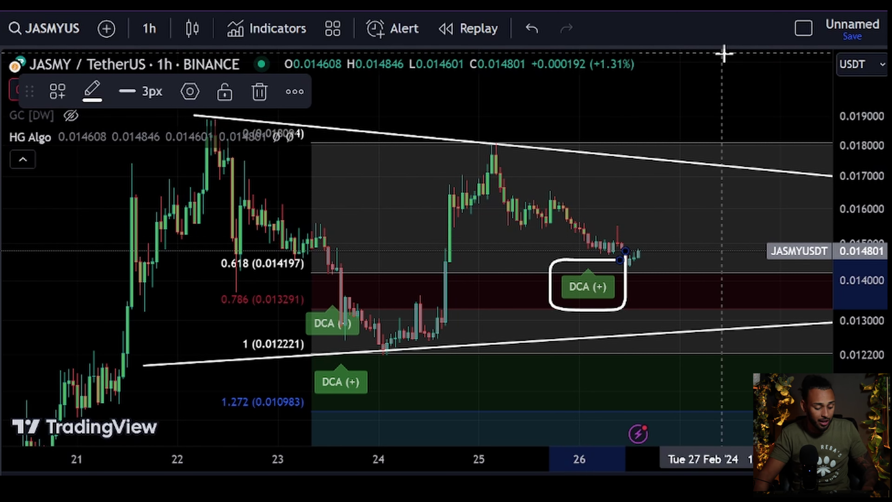
Remove the DCA loop and discard two further trial highlights around the label.
{"action": "key", "text": "ctrl+z"}
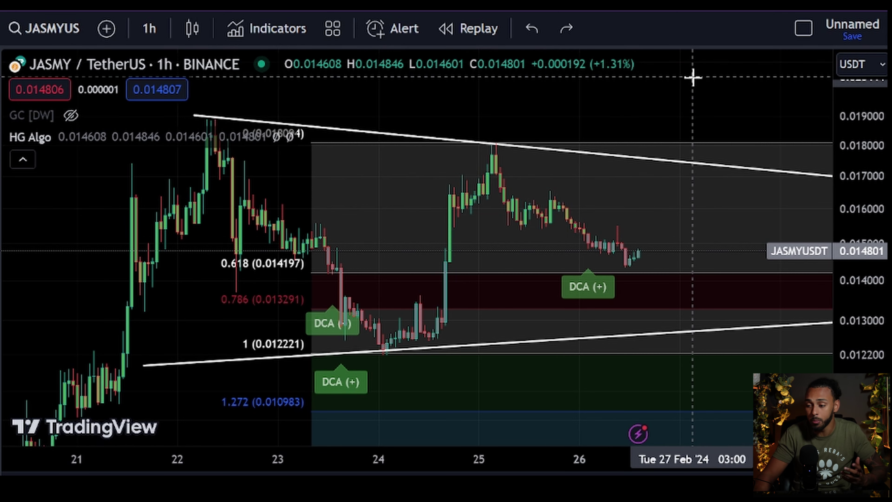
{"action": "mouse_move", "coordinate": [636, 253]}
{"action": "left_mouse_down"}
{"action": "mouse_move", "coordinate": [544, 262]}
{"action": "mouse_move", "coordinate": [607, 312]}
{"action": "mouse_move", "coordinate": [632, 255]}
{"action": "left_mouse_up"}
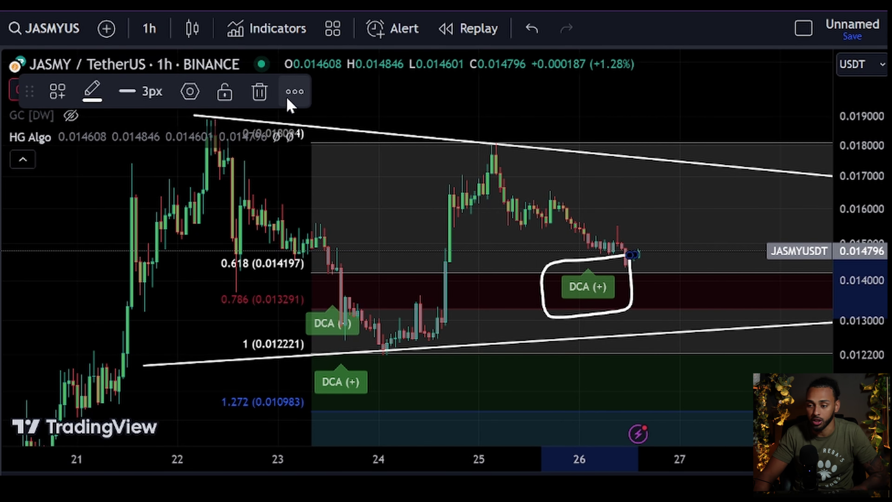
{"action": "key", "text": "ctrl+z"}
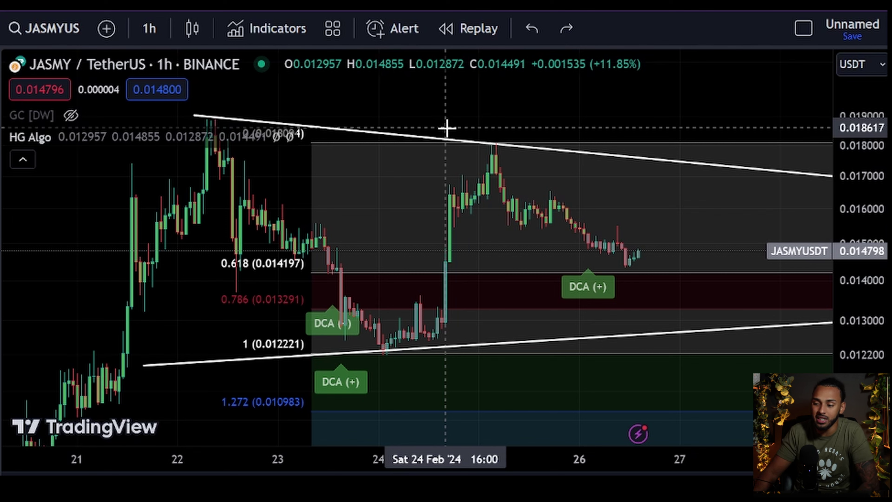
{"action": "mouse_move", "coordinate": [639, 257]}
{"action": "left_mouse_down"}
{"action": "mouse_move", "coordinate": [601, 259]}
{"action": "mouse_move", "coordinate": [527, 313]}
{"action": "mouse_move", "coordinate": [621, 311]}
{"action": "mouse_move", "coordinate": [631, 253]}
{"action": "left_mouse_up"}
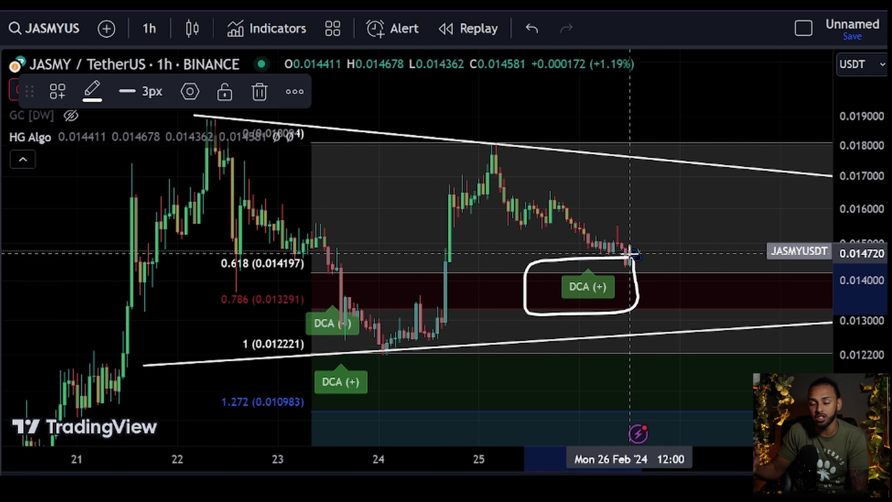
{"action": "key", "text": "ctrl+z"}
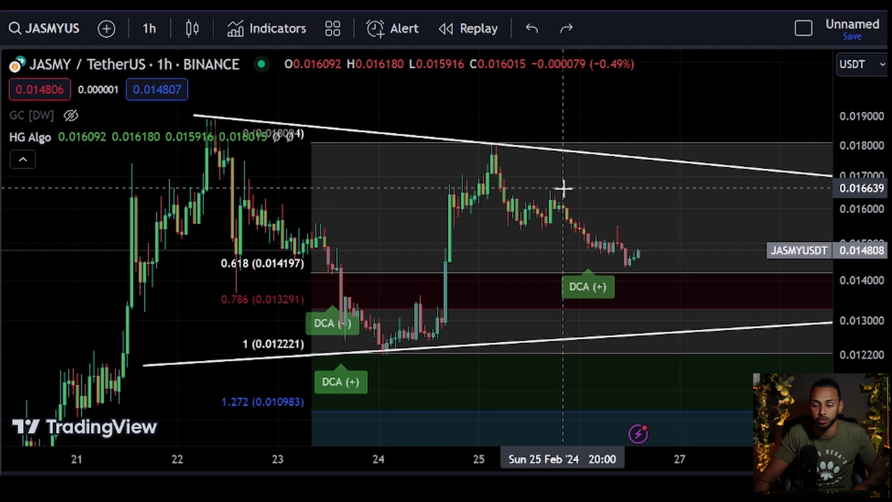
Sketch and discard trial decline and rebound price paths, then pan to earlier candles.
{"action": "mouse_move", "coordinate": [556, 234]}
{"action": "left_mouse_down"}
{"action": "mouse_move", "coordinate": [605, 263]}
{"action": "mouse_move", "coordinate": [678, 263]}
{"action": "mouse_move", "coordinate": [698, 254]}
{"action": "left_mouse_up"}
{"action": "mouse_move", "coordinate": [469, 147]}
{"action": "left_mouse_down"}
{"action": "mouse_move", "coordinate": [607, 256]}
{"action": "mouse_move", "coordinate": [616, 237]}
{"action": "mouse_move", "coordinate": [609, 275]}
{"action": "left_mouse_up"}
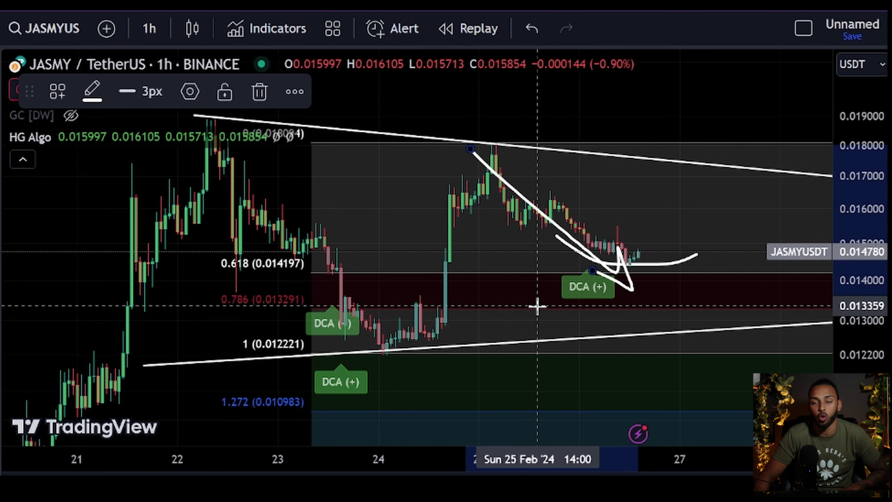
{"action": "key", "text": "ctrl+z"}
{"action": "key", "text": "ctrl+z"}
{"action": "mouse_move", "coordinate": [613, 262]}
{"action": "left_mouse_down"}
{"action": "mouse_move", "coordinate": [648, 271]}
{"action": "mouse_move", "coordinate": [734, 161]}
{"action": "left_mouse_up"}
{"action": "key", "text": "ctrl+z"}
{"action": "key", "text": "ctrl+z"}
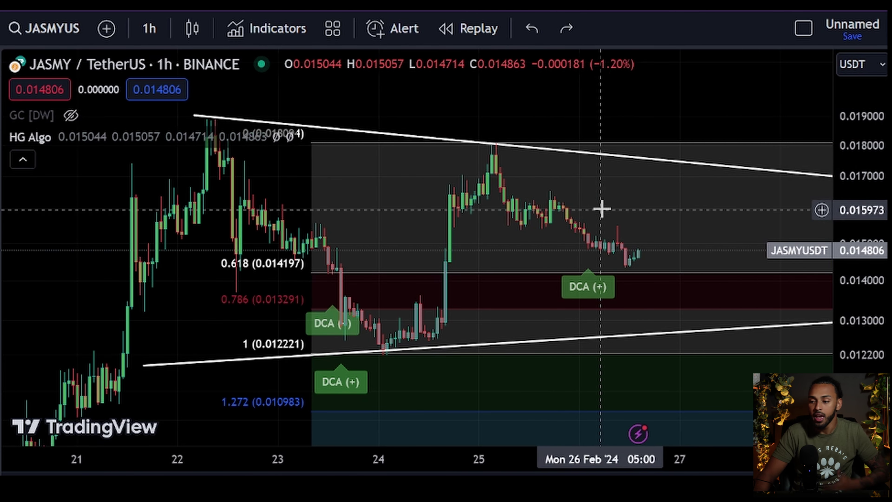
{"action": "left_click_drag", "start_coordinate": [601, 207], "coordinate": [715, 155]}
Circle the 0.618 rejection candle and the drop candle near 0.786, tracing the drop and rally.
{"action": "left_click_drag", "start_coordinate": [479, 191], "coordinate": [549, 199]}
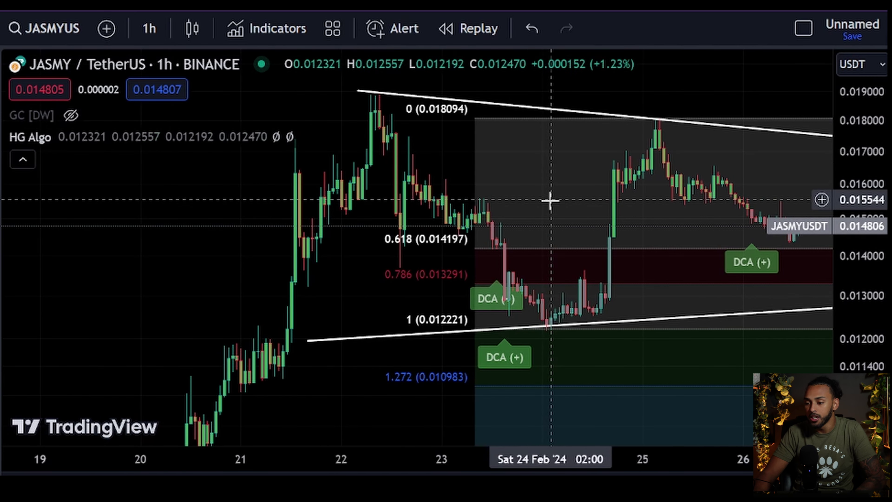
{"action": "scroll", "coordinate": [485, 261], "scroll_direction": "up", "scroll_amount": 2}
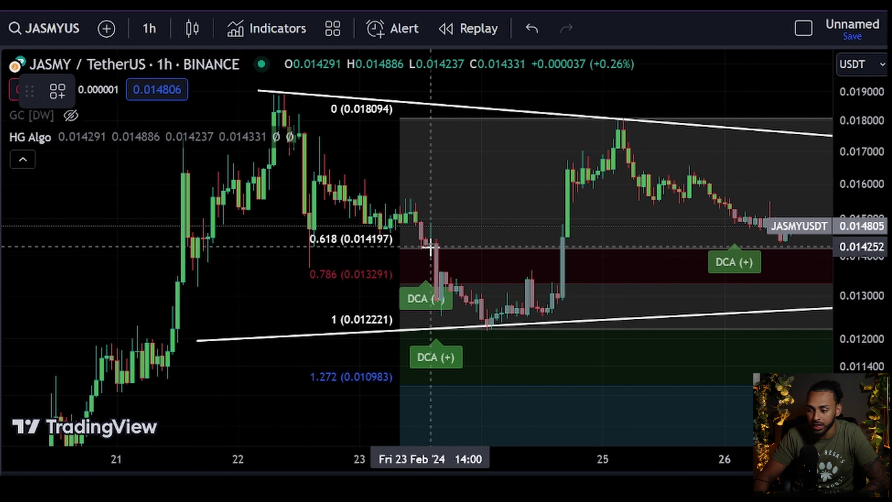
{"action": "mouse_move", "coordinate": [440, 233]}
{"action": "left_mouse_down"}
{"action": "mouse_move", "coordinate": [417, 250]}
{"action": "mouse_move", "coordinate": [440, 230]}
{"action": "mouse_move", "coordinate": [424, 229]}
{"action": "left_mouse_up"}
{"action": "mouse_move", "coordinate": [449, 301]}
{"action": "left_mouse_down"}
{"action": "mouse_move", "coordinate": [436, 292]}
{"action": "mouse_move", "coordinate": [451, 290]}
{"action": "left_mouse_up"}
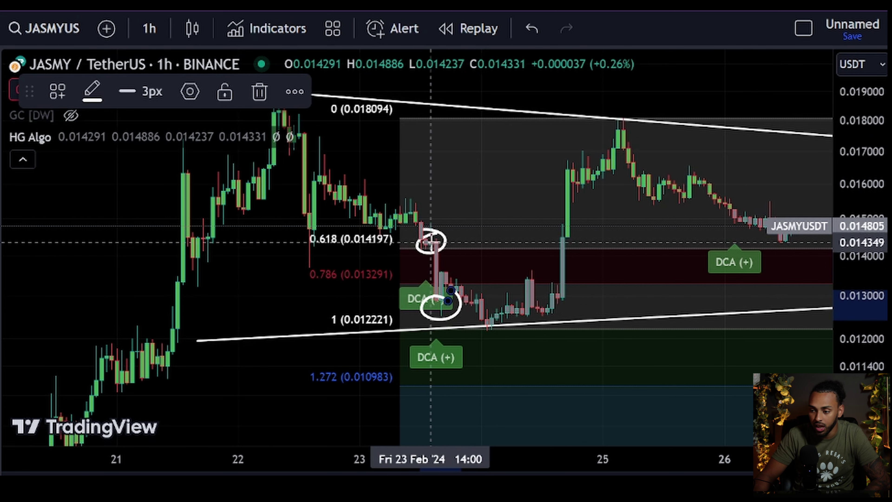
{"action": "mouse_move", "coordinate": [430, 243]}
{"action": "left_mouse_down"}
{"action": "mouse_move", "coordinate": [466, 319]}
{"action": "mouse_move", "coordinate": [542, 292]}
{"action": "mouse_move", "coordinate": [609, 145]}
{"action": "mouse_move", "coordinate": [587, 152]}
{"action": "mouse_move", "coordinate": [619, 136]}
{"action": "mouse_move", "coordinate": [623, 190]}
{"action": "left_mouse_up"}
Remove the trial arrow, sketch a rounded bottom beneath the Feb 24 lows, and scroll back.
{"action": "mouse_move", "coordinate": [474, 145]}
{"action": "left_mouse_down"}
{"action": "mouse_move", "coordinate": [489, 194]}
{"action": "mouse_move", "coordinate": [452, 235]}
{"action": "mouse_move", "coordinate": [462, 209]}
{"action": "mouse_move", "coordinate": [507, 234]}
{"action": "left_mouse_up"}
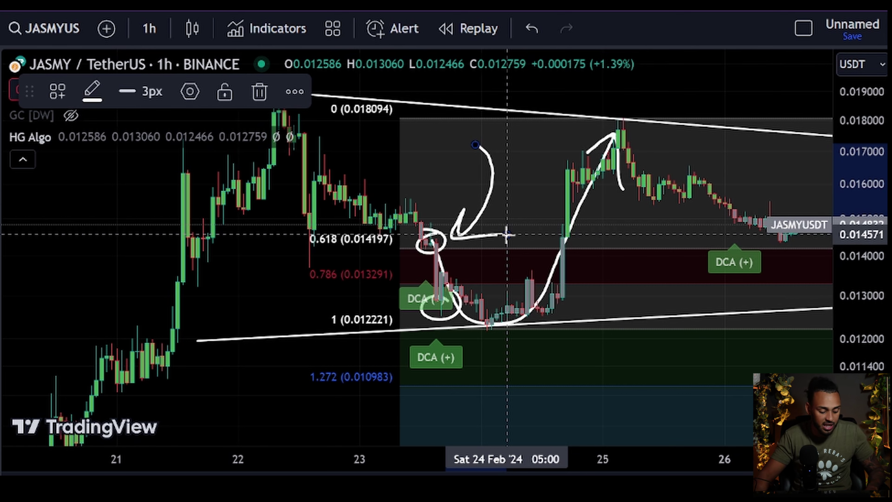
{"action": "key", "text": "Delete"}
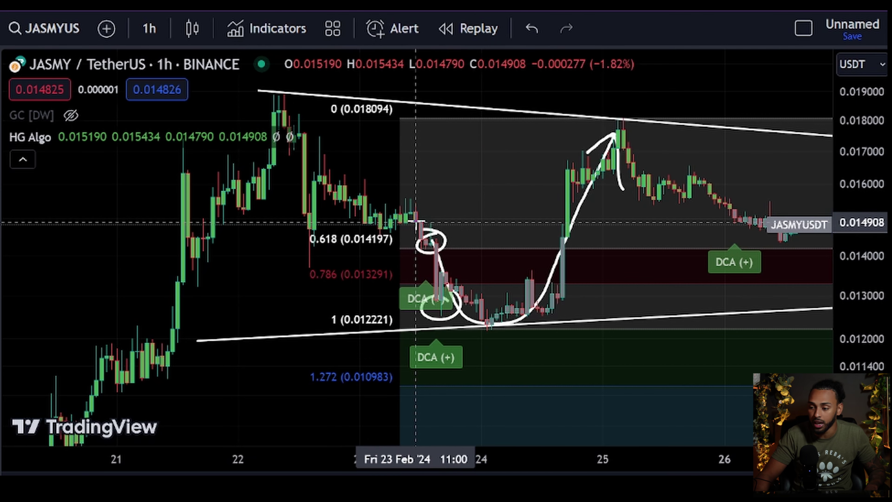
{"action": "key", "text": "ctrl+z"}
{"action": "key", "text": "ctrl+z"}
{"action": "mouse_move", "coordinate": [444, 273]}
{"action": "left_mouse_down"}
{"action": "mouse_move", "coordinate": [559, 312]}
{"action": "mouse_move", "coordinate": [590, 195]}
{"action": "mouse_move", "coordinate": [590, 158]}
{"action": "mouse_move", "coordinate": [611, 130]}
{"action": "left_mouse_up"}
{"action": "key", "text": "ctrl+z"}
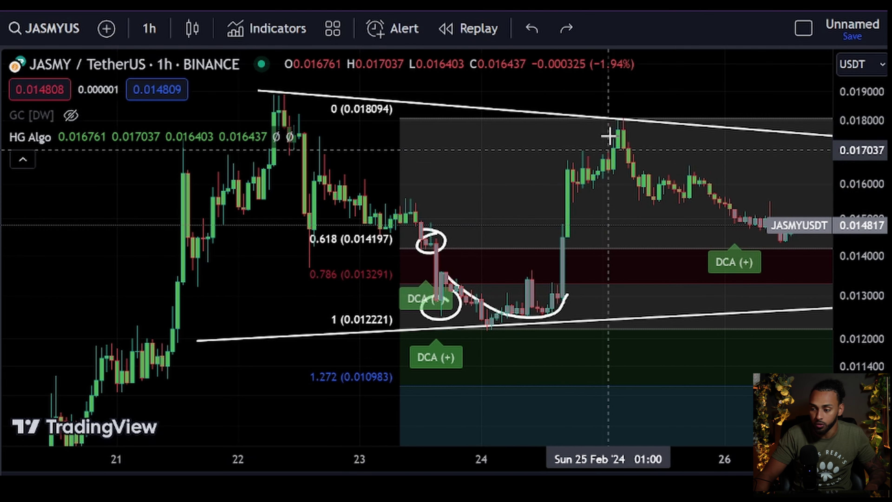
{"action": "scroll", "coordinate": [302, 354], "scroll_direction": "left", "scroll_amount": 10}
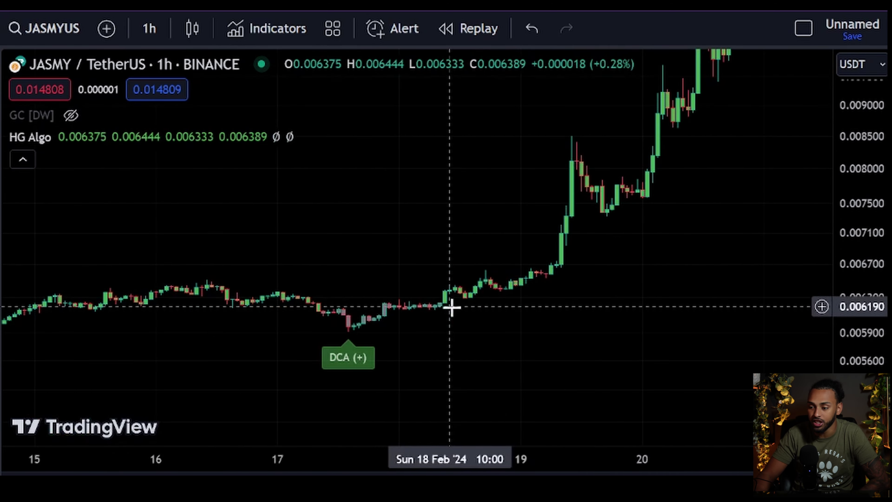
Scroll through February and start a measurement at the Feb 17 low.
{"action": "scroll", "coordinate": [451, 307], "scroll_direction": "left", "scroll_amount": 4}
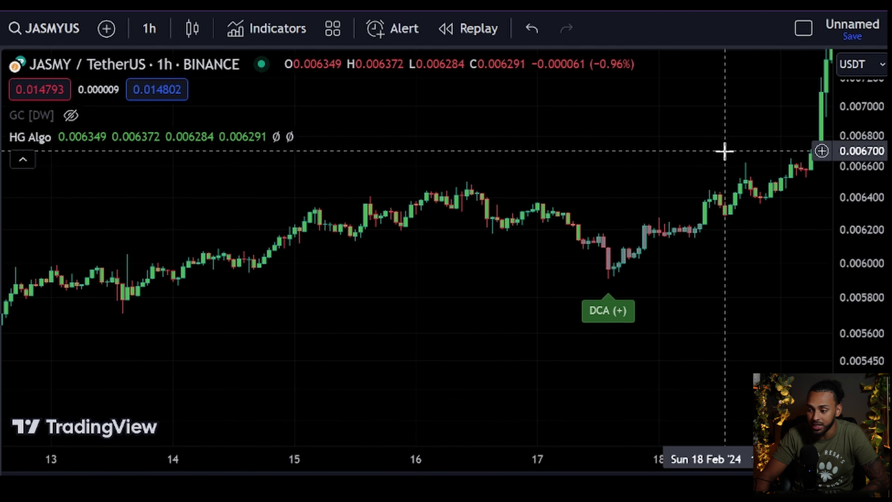
{"action": "scroll", "coordinate": [637, 169], "scroll_direction": "right", "scroll_amount": 2}
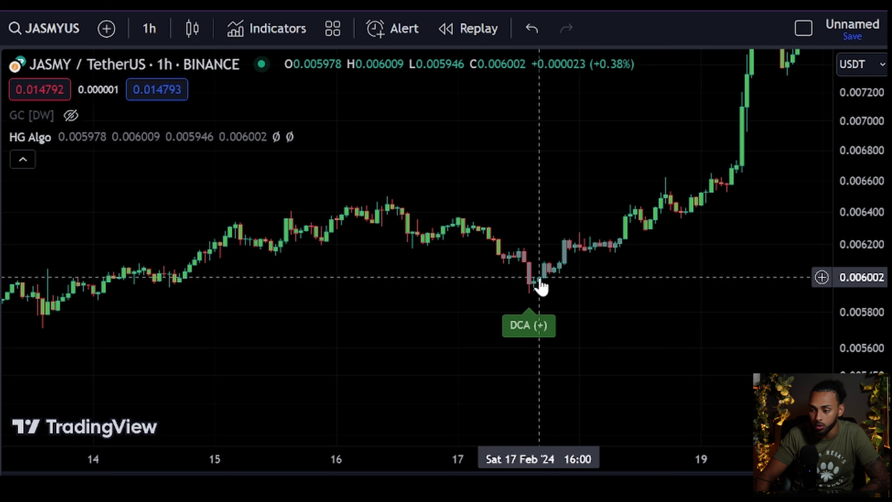
{"action": "left_click_drag", "start_coordinate": [647, 214], "coordinate": [557, 309]}
{"action": "left_click_drag", "start_coordinate": [877, 118], "coordinate": [856, 222]}
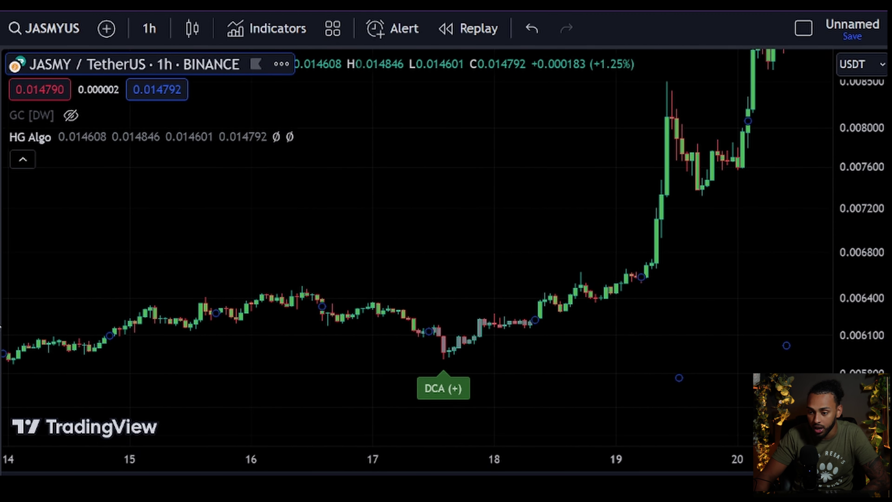
{"action": "left_click", "coordinate": [442, 359], "text": "shift"}
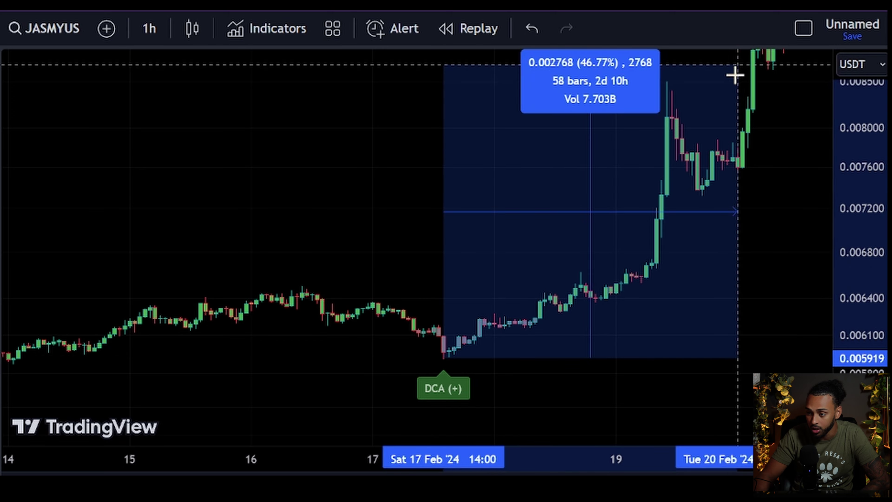
{"action": "left_click_drag", "start_coordinate": [307, 249], "coordinate": [764, 110]}
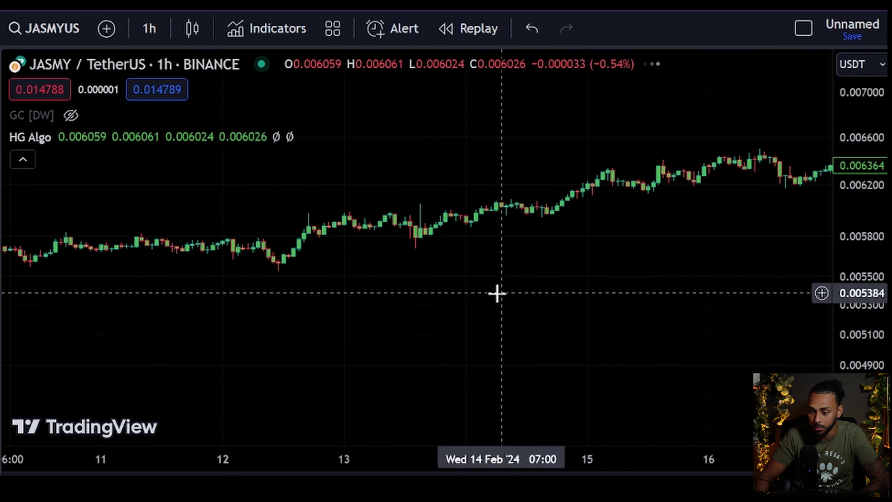
{"action": "left_click_drag", "start_coordinate": [378, 298], "coordinate": [767, 262]}
{"action": "left_click_drag", "start_coordinate": [399, 266], "coordinate": [803, 235]}
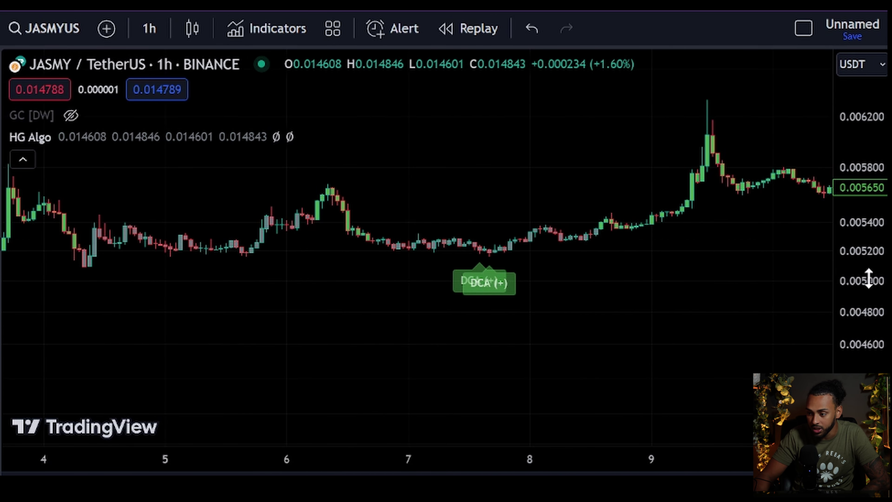
Stretch the early-February candles and measure the move from the Feb 7 DCA low (19.75%).
{"action": "left_click_drag", "start_coordinate": [879, 319], "coordinate": [855, 144]}
{"action": "left_click_drag", "start_coordinate": [514, 285], "coordinate": [504, 311]}
{"action": "left_click_drag", "start_coordinate": [469, 199], "coordinate": [451, 225]}
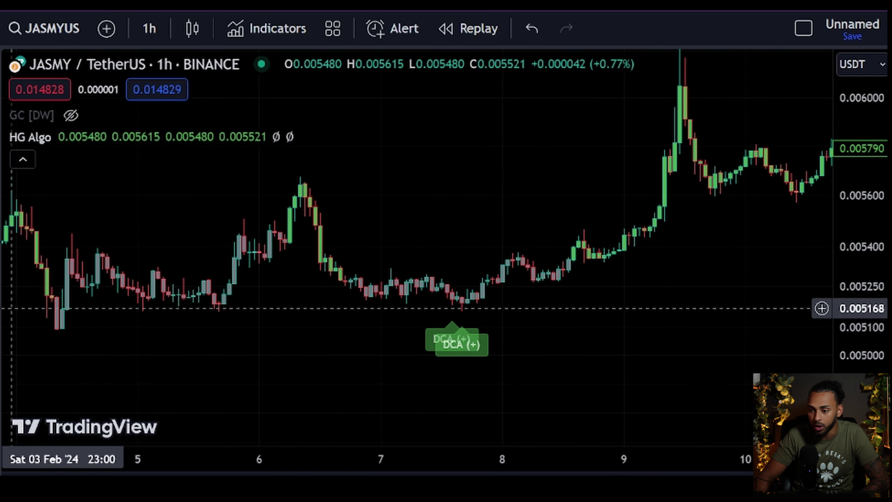
{"action": "left_click", "coordinate": [456, 311], "text": "shift"}
{"action": "left_click", "coordinate": [725, 56]}
Pan to Jan 29–Feb 2 and trace the price path with a freehand stroke.
{"action": "left_click_drag", "start_coordinate": [376, 220], "coordinate": [810, 145]}
{"action": "left_click_drag", "start_coordinate": [328, 264], "coordinate": [601, 176]}
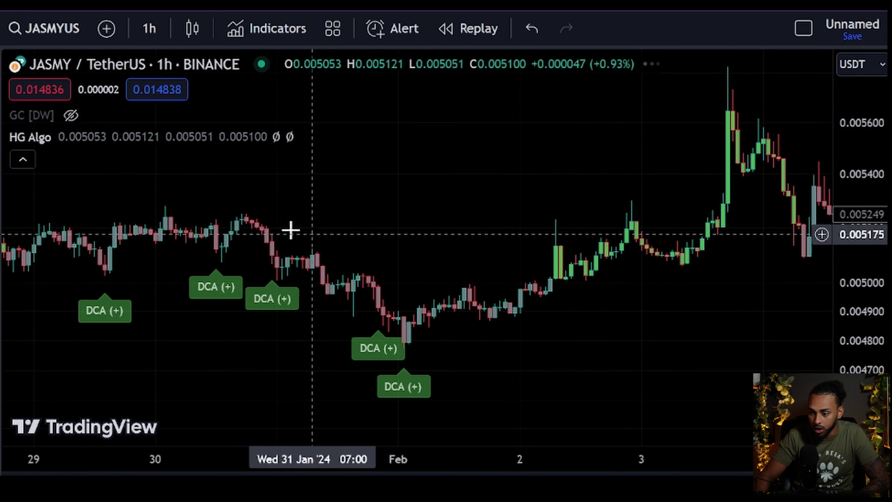
{"action": "left_click_drag", "start_coordinate": [228, 184], "coordinate": [458, 171]}
{"action": "scroll", "coordinate": [459, 172], "scroll_direction": "up", "scroll_amount": 2}
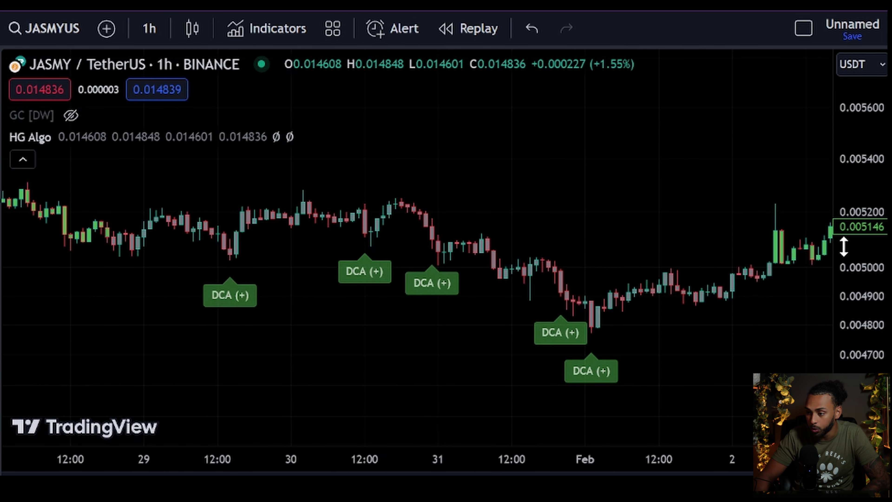
{"action": "left_click_drag", "start_coordinate": [846, 273], "coordinate": [846, 201]}
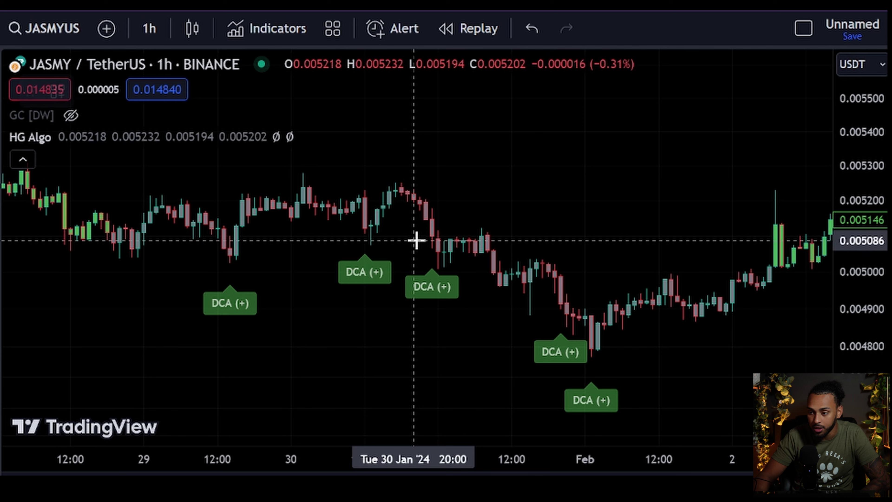
{"action": "mouse_move", "coordinate": [379, 226]}
{"action": "left_mouse_down"}
{"action": "mouse_move", "coordinate": [383, 248]}
{"action": "mouse_move", "coordinate": [384, 213]}
{"action": "mouse_move", "coordinate": [402, 190]}
{"action": "mouse_move", "coordinate": [436, 272]}
{"action": "mouse_move", "coordinate": [453, 271]}
{"action": "mouse_move", "coordinate": [488, 242]}
{"action": "mouse_move", "coordinate": [536, 270]}
{"action": "mouse_move", "coordinate": [561, 319]}
{"action": "mouse_move", "coordinate": [573, 308]}
{"action": "mouse_move", "coordinate": [597, 352]}
{"action": "mouse_move", "coordinate": [590, 339]}
{"action": "left_mouse_up"}
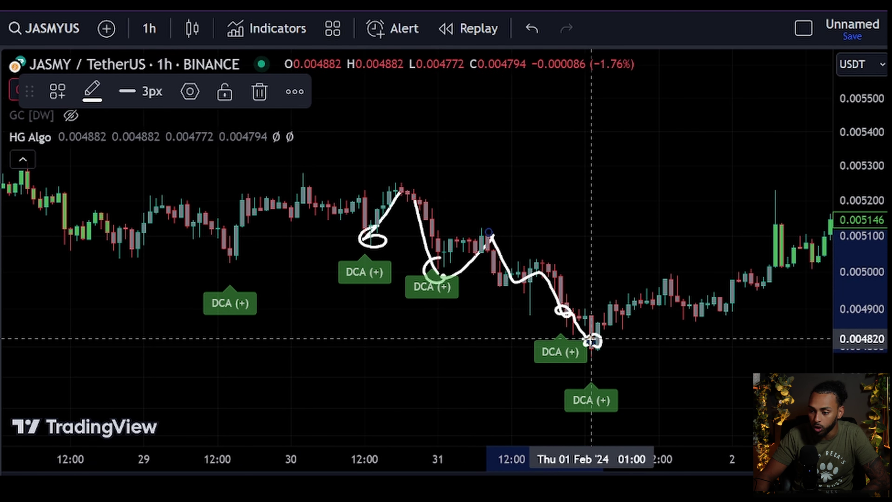
Extend the freehand trace with a loop around the lower January dip.
{"action": "mouse_move", "coordinate": [312, 244]}
{"action": "left_mouse_down"}
{"action": "mouse_move", "coordinate": [653, 366]}
{"action": "mouse_move", "coordinate": [466, 378]}
{"action": "mouse_move", "coordinate": [288, 290]}
{"action": "mouse_move", "coordinate": [323, 239]}
{"action": "left_mouse_up"}
{"action": "left_click_drag", "start_coordinate": [591, 232], "coordinate": [267, 272]}
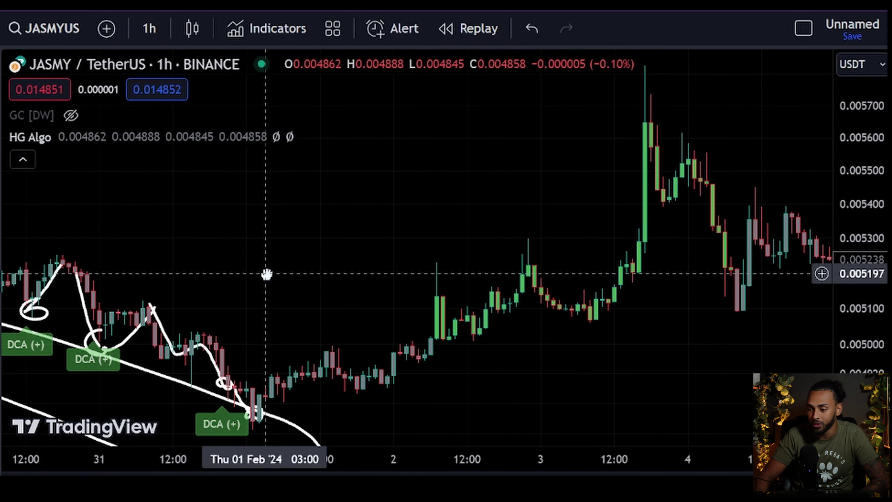
{"action": "left_click_drag", "start_coordinate": [376, 211], "coordinate": [714, 185]}
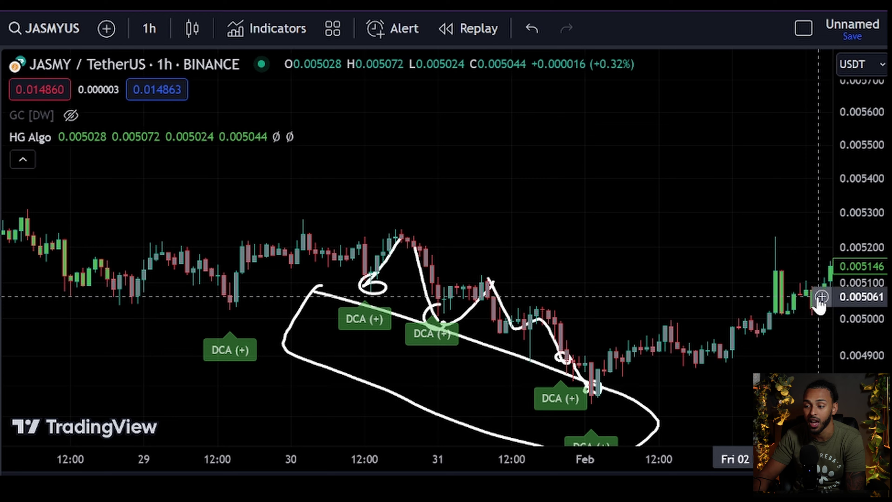
Scroll forward through February to the Feb 23–27 candles.
{"action": "left_click_drag", "start_coordinate": [727, 213], "coordinate": [169, 229]}
{"action": "left_click_drag", "start_coordinate": [603, 249], "coordinate": [59, 226]}
{"action": "left_click_drag", "start_coordinate": [519, 212], "coordinate": [280, 207]}
{"action": "left_click_drag", "start_coordinate": [769, 162], "coordinate": [10, 259]}
{"action": "left_click_drag", "start_coordinate": [774, 230], "coordinate": [116, 118]}
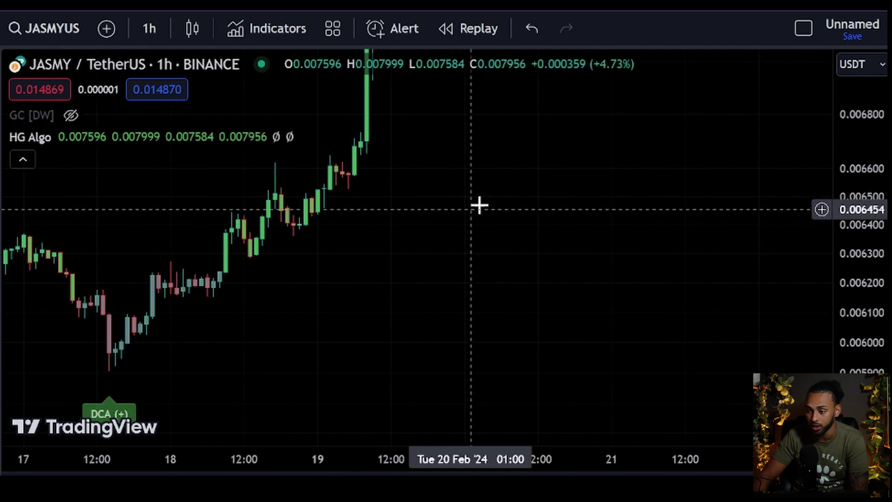
{"action": "left_click_drag", "start_coordinate": [876, 150], "coordinate": [824, 403]}
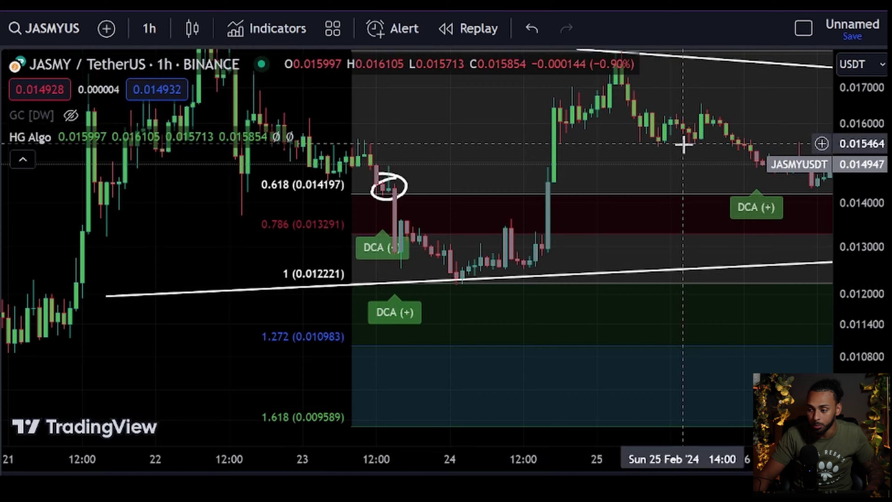
{"action": "left_click_drag", "start_coordinate": [683, 144], "coordinate": [425, 204]}
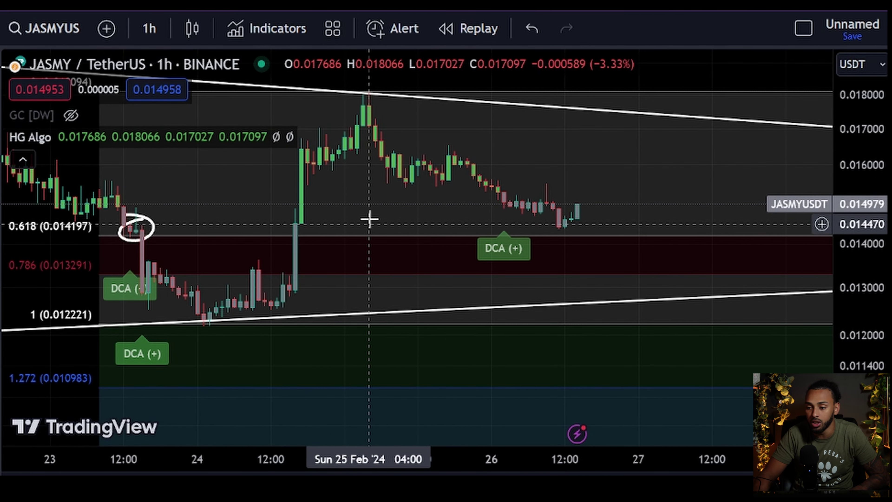
{"action": "left_click_drag", "start_coordinate": [558, 153], "coordinate": [480, 176]}
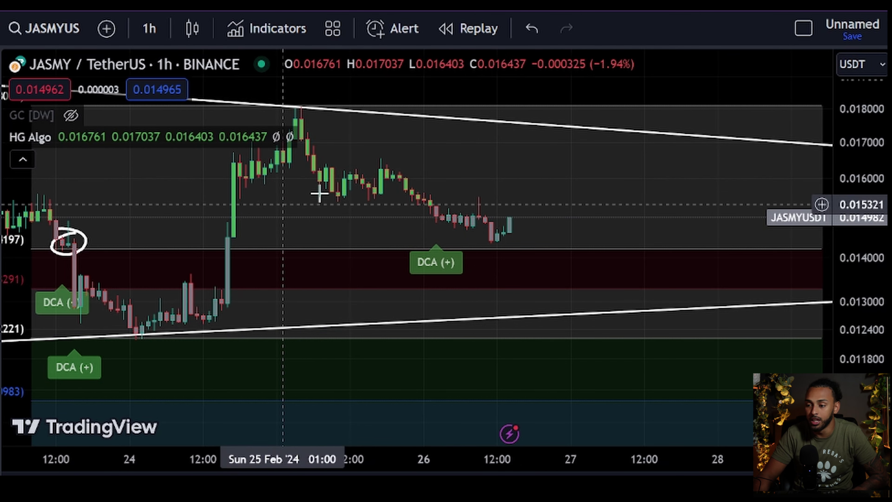
{"action": "mouse_move", "coordinate": [457, 211]}
{"action": "left_mouse_down"}
{"action": "mouse_move", "coordinate": [412, 243]}
{"action": "mouse_move", "coordinate": [458, 210]}
{"action": "left_mouse_up"}
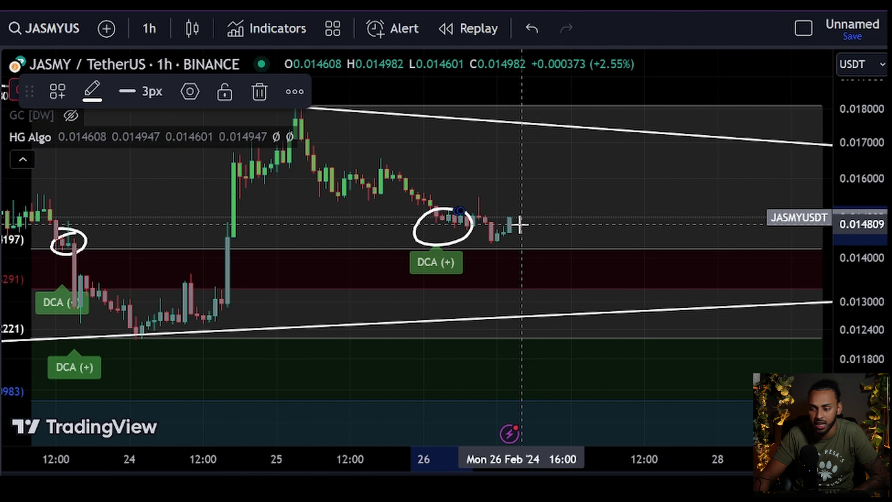
{"action": "mouse_move", "coordinate": [525, 229]}
{"action": "left_mouse_down"}
{"action": "mouse_move", "coordinate": [586, 304]}
{"action": "mouse_move", "coordinate": [586, 276]}
{"action": "left_mouse_up"}
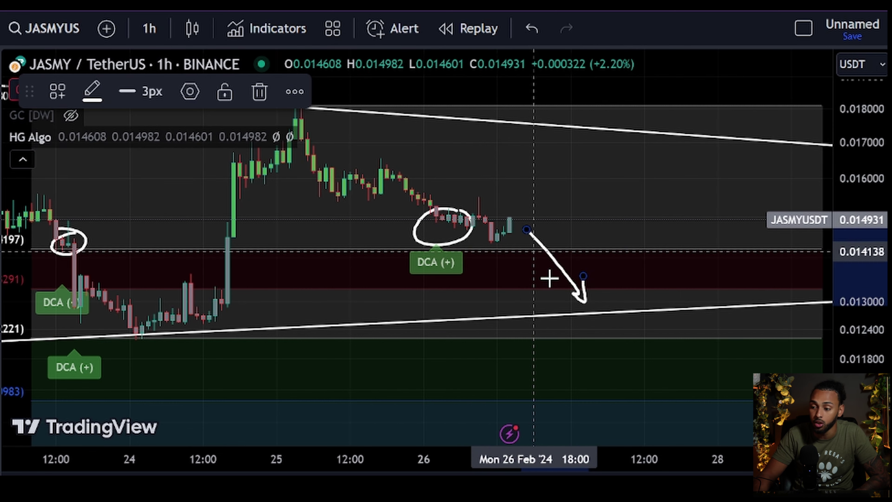
{"action": "mouse_move", "coordinate": [560, 239]}
{"action": "left_mouse_down"}
{"action": "mouse_move", "coordinate": [580, 292]}
{"action": "mouse_move", "coordinate": [718, 317]}
{"action": "mouse_move", "coordinate": [796, 153]}
{"action": "mouse_move", "coordinate": [812, 94]}
{"action": "left_mouse_up"}
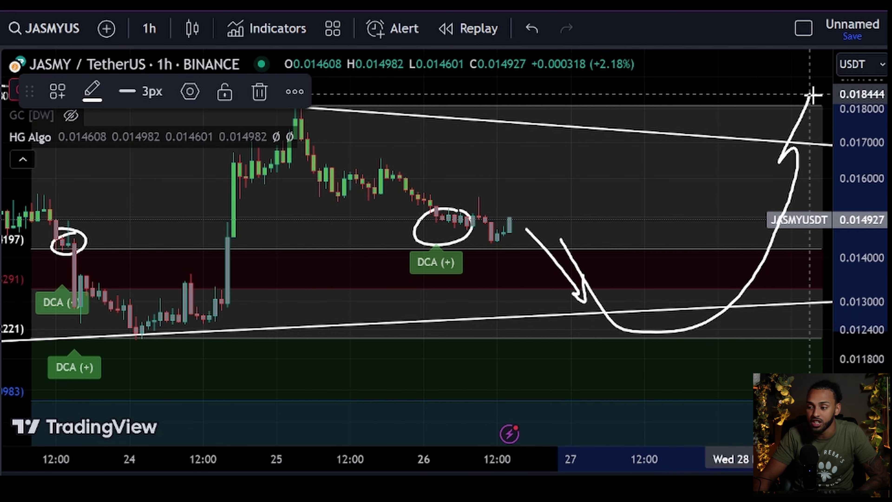
{"action": "key", "text": "ctrl+z"}
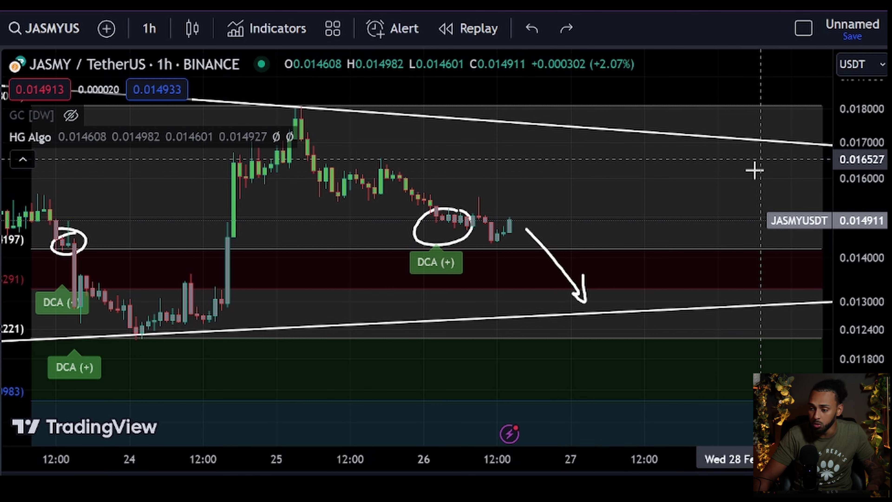
{"action": "key", "text": "ctrl+z"}
{"action": "mouse_move", "coordinate": [523, 208]}
{"action": "left_mouse_down"}
{"action": "mouse_move", "coordinate": [658, 407]}
{"action": "mouse_move", "coordinate": [650, 323]}
{"action": "left_mouse_up"}
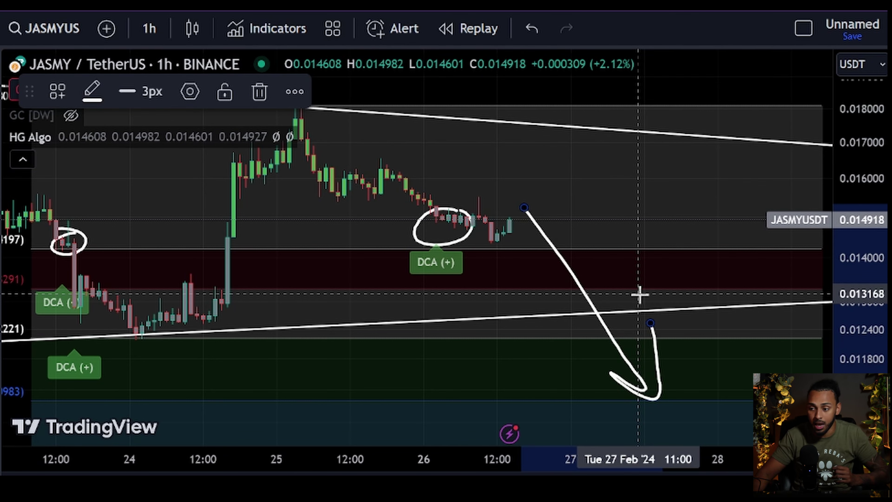
{"action": "key", "text": "ctrl+z"}
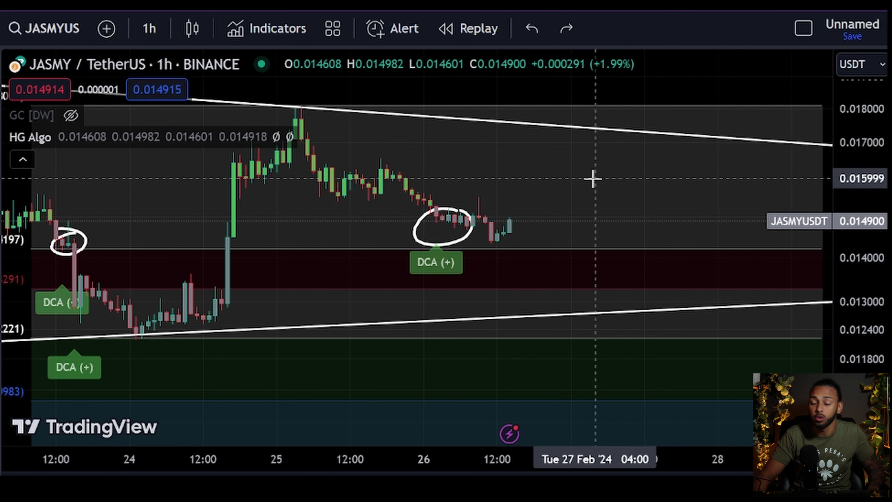
{"action": "key", "text": "ctrl+z"}
{"action": "key", "text": "ctrl+y"}
Remove the middle ellipse, switch to 4-hour candles, and stretch the price scale taller.
{"action": "key", "text": "ctrl+z"}
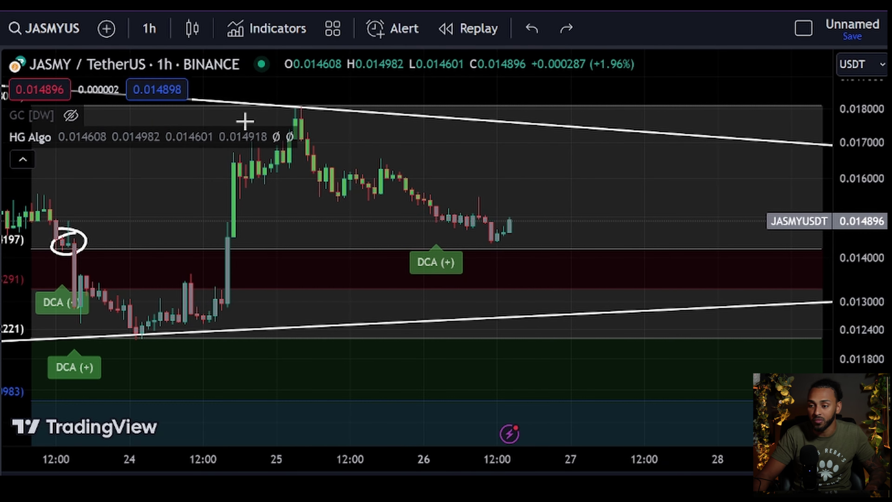
{"action": "left_click", "coordinate": [150, 28]}
{"action": "left_click", "coordinate": [180, 390]}
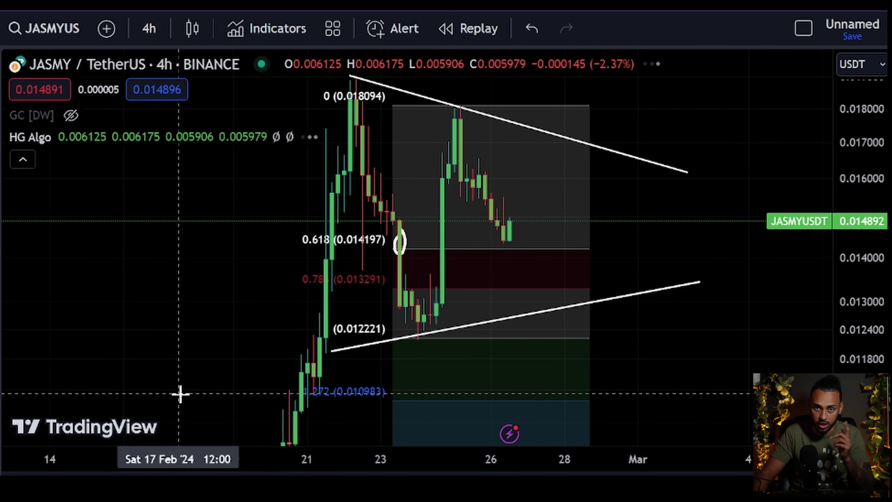
{"action": "left_click", "coordinate": [536, 251]}
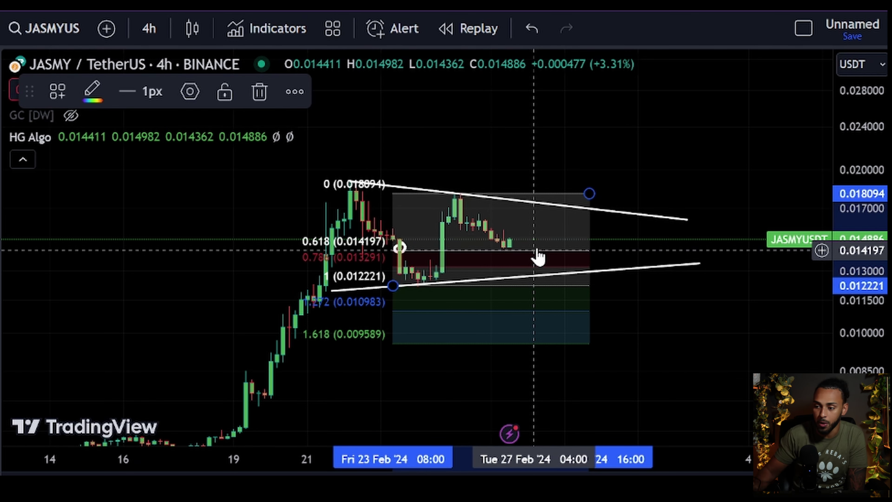
{"action": "left_click", "coordinate": [506, 183]}
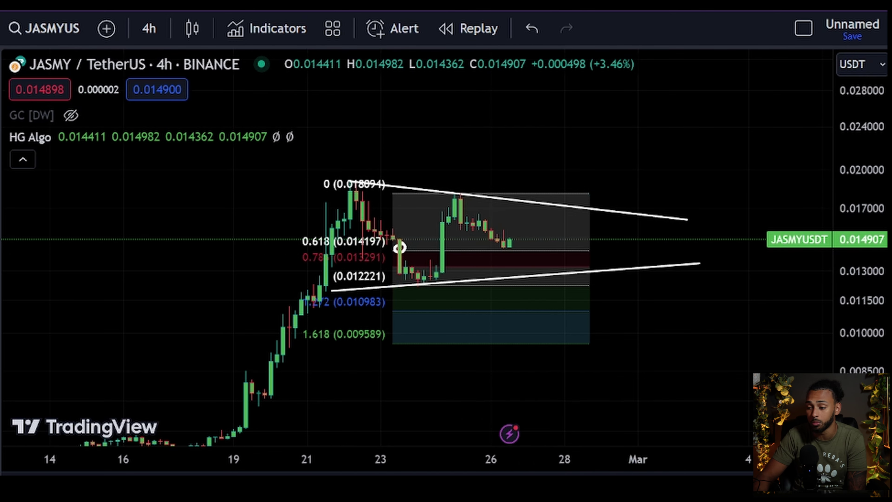
{"action": "left_click_drag", "start_coordinate": [885, 301], "coordinate": [870, 242]}
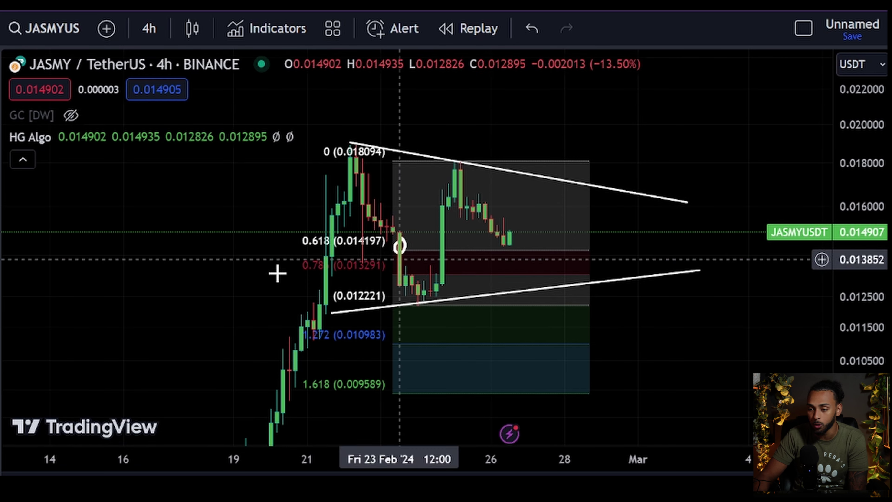
Draw a breakdown arrow through the lower trendline and delete a trial swing-high line.
{"action": "mouse_move", "coordinate": [495, 243]}
{"action": "left_mouse_down"}
{"action": "mouse_move", "coordinate": [547, 289]}
{"action": "mouse_move", "coordinate": [575, 355]}
{"action": "left_mouse_up"}
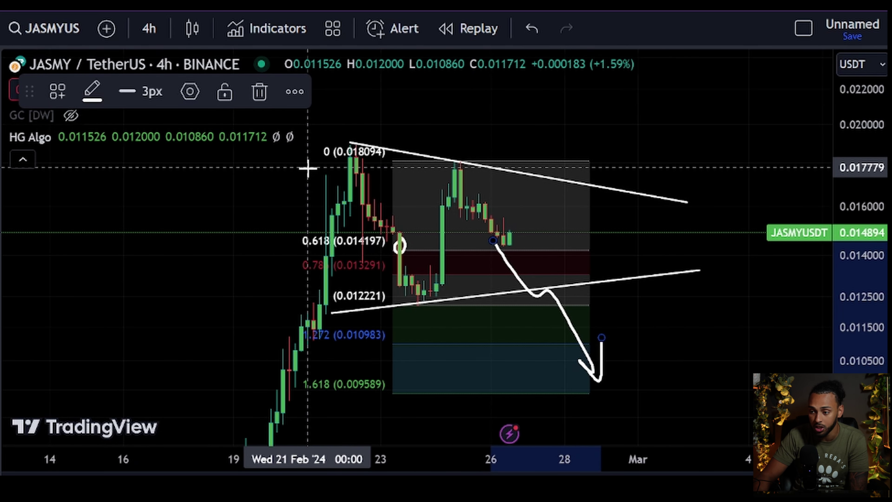
{"action": "left_click_drag", "start_coordinate": [311, 167], "coordinate": [498, 167]}
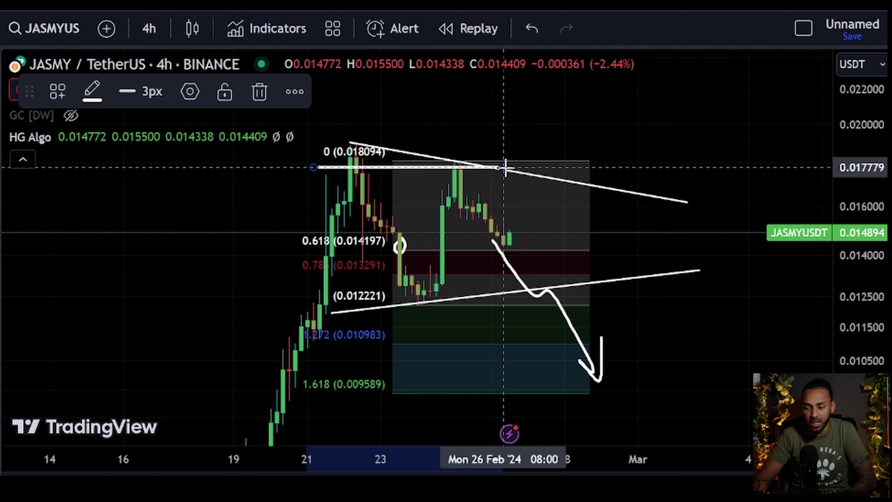
{"action": "key", "text": "Delete"}
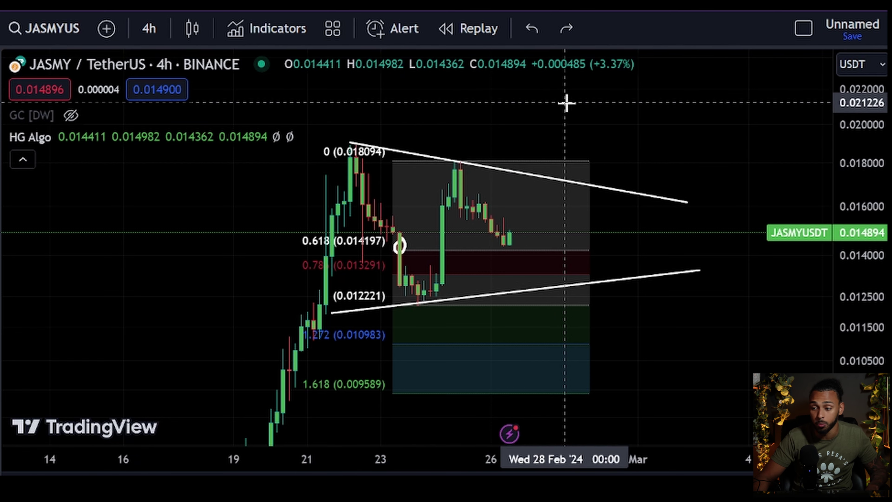
Sketch and discard a U-stroke, two short level marks, a candle loop and a bounce arrow.
{"action": "mouse_move", "coordinate": [536, 249]}
{"action": "left_mouse_down"}
{"action": "mouse_move", "coordinate": [474, 266]}
{"action": "mouse_move", "coordinate": [529, 270]}
{"action": "left_mouse_up"}
{"action": "key", "text": "Delete"}
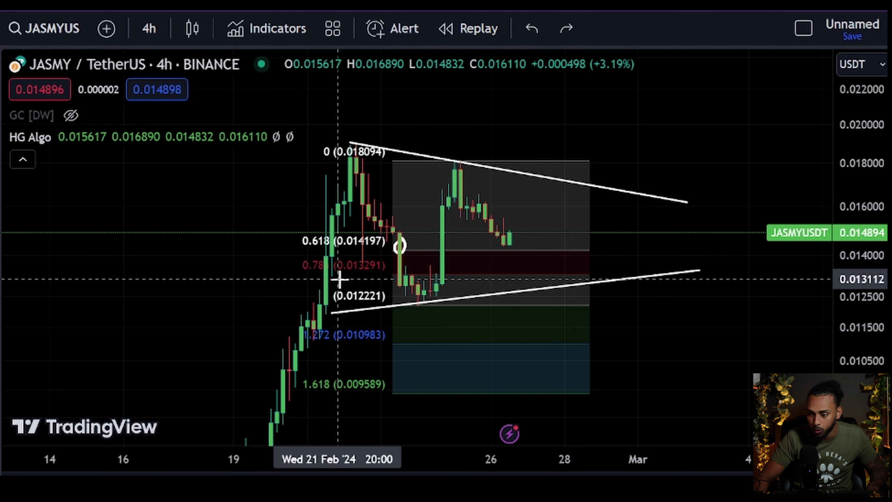
{"action": "left_click_drag", "start_coordinate": [338, 279], "coordinate": [398, 274]}
{"action": "left_click_drag", "start_coordinate": [337, 252], "coordinate": [381, 249]}
{"action": "key", "text": "ctrl+z"}
{"action": "key", "text": "ctrl+z"}
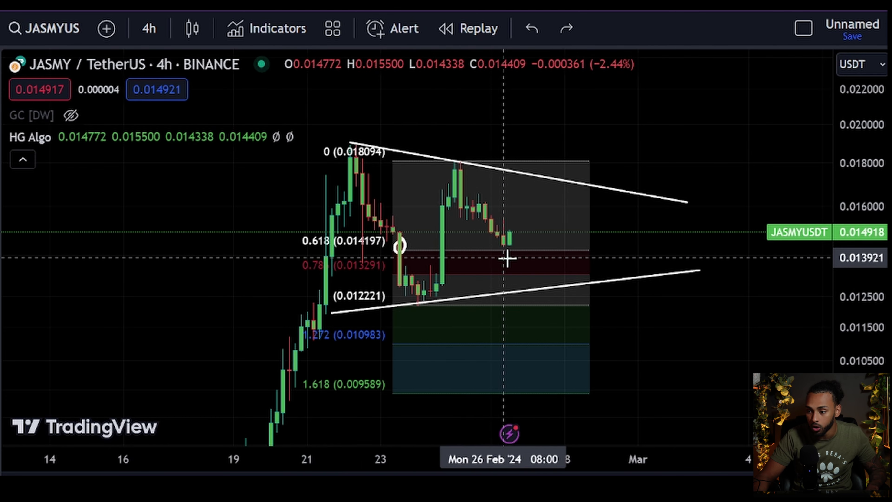
{"action": "mouse_move", "coordinate": [530, 244]}
{"action": "left_mouse_down"}
{"action": "mouse_move", "coordinate": [472, 250]}
{"action": "mouse_move", "coordinate": [559, 252]}
{"action": "left_mouse_up"}
{"action": "key", "text": "ctrl+z"}
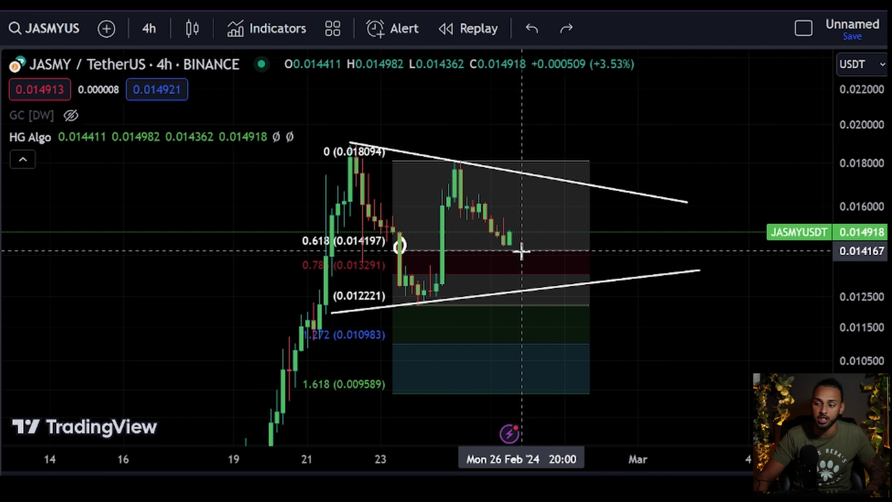
{"action": "left_click_drag", "start_coordinate": [491, 220], "coordinate": [509, 242]}
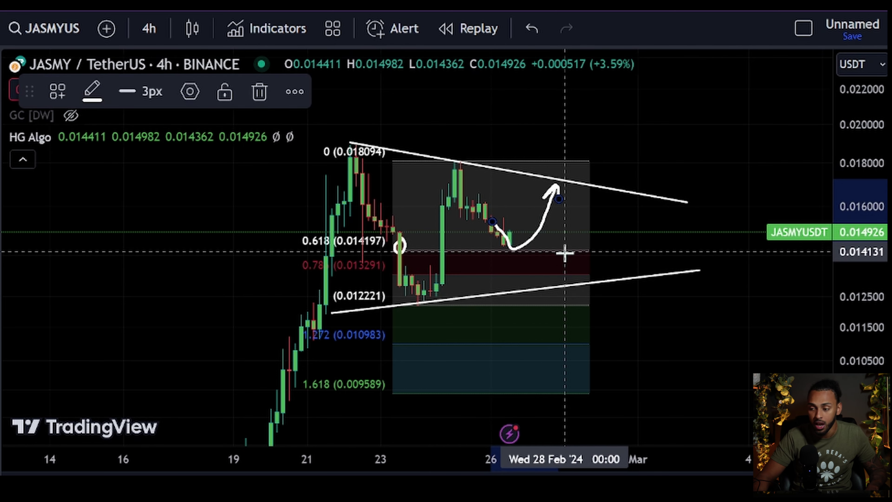
{"action": "key", "text": "ctrl+z"}
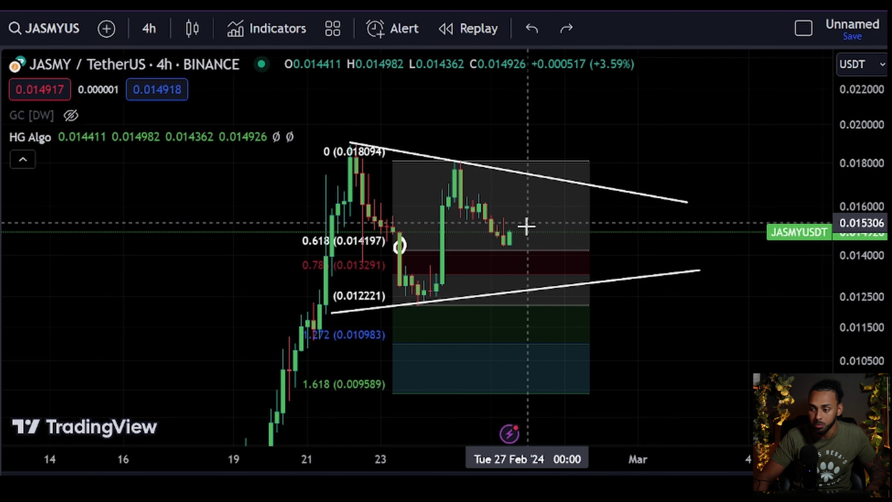
Sketch and discard trial paths: a zigzag to 0.0116, a breakdown toward 1.618, and an upper-trendline stroke.
{"action": "left_click_drag", "start_coordinate": [513, 238], "coordinate": [541, 323]}
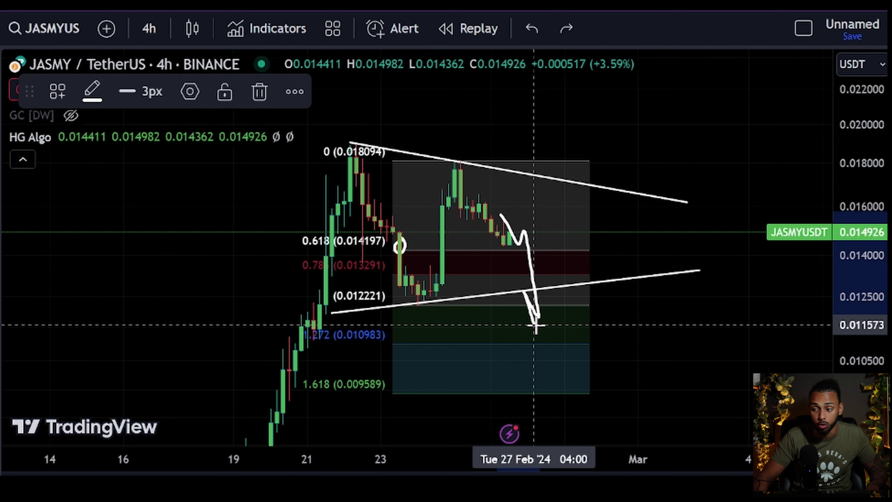
{"action": "key", "text": "ctrl+z"}
{"action": "mouse_move", "coordinate": [496, 227]}
{"action": "left_mouse_down"}
{"action": "mouse_move", "coordinate": [507, 251]}
{"action": "mouse_move", "coordinate": [523, 242]}
{"action": "mouse_move", "coordinate": [553, 248]}
{"action": "left_mouse_up"}
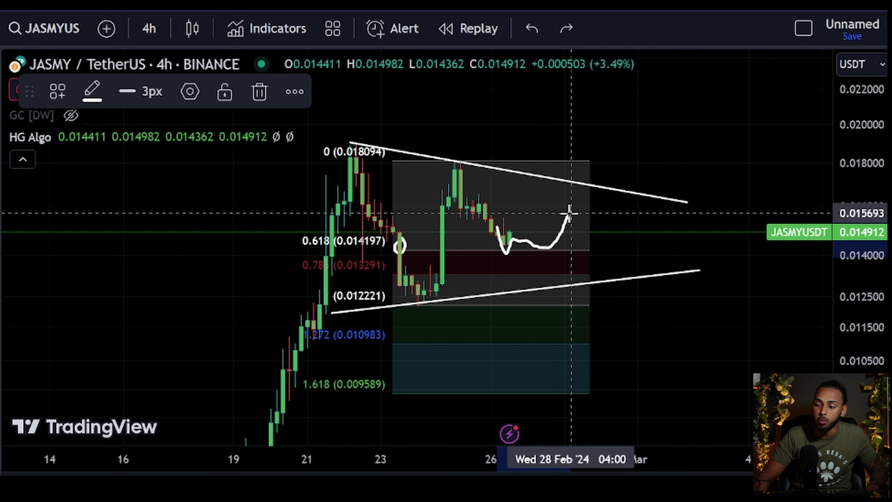
{"action": "mouse_move", "coordinate": [568, 213]}
{"action": "left_mouse_down"}
{"action": "mouse_move", "coordinate": [594, 320]}
{"action": "mouse_move", "coordinate": [601, 287]}
{"action": "left_mouse_up"}
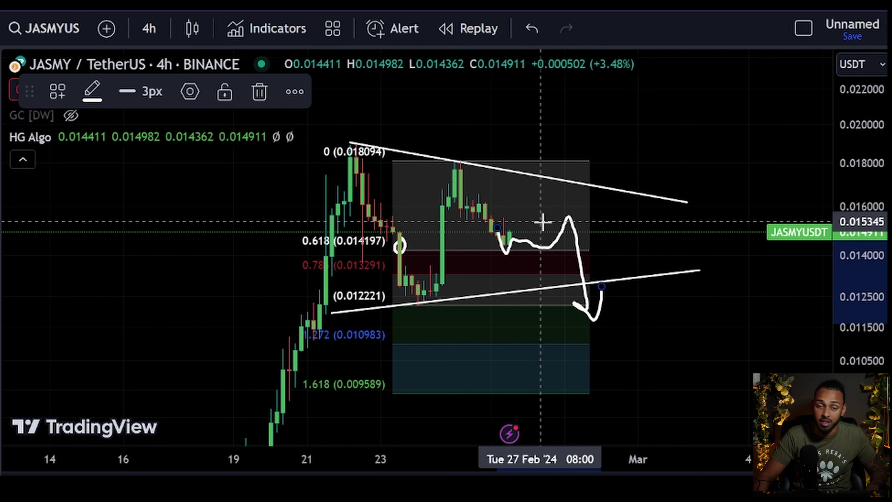
{"action": "key", "text": "ctrl+z"}
{"action": "left_click_drag", "start_coordinate": [481, 201], "coordinate": [578, 400]}
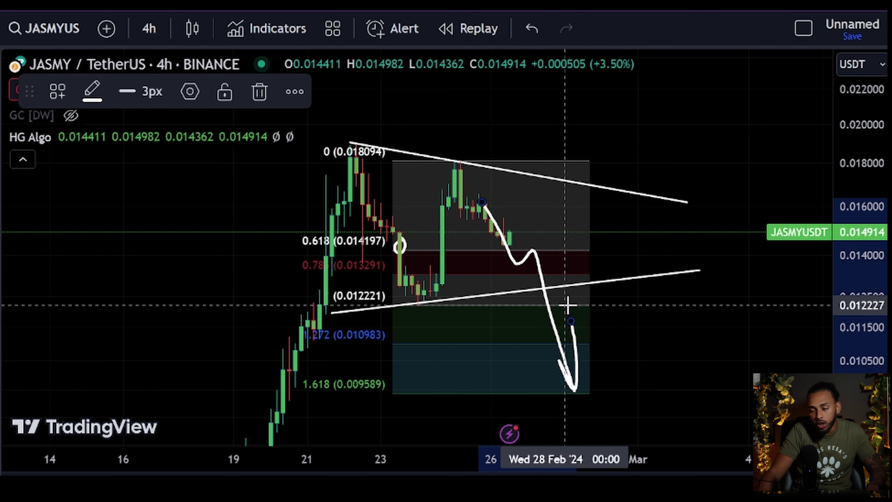
{"action": "key", "text": "ctrl+z"}
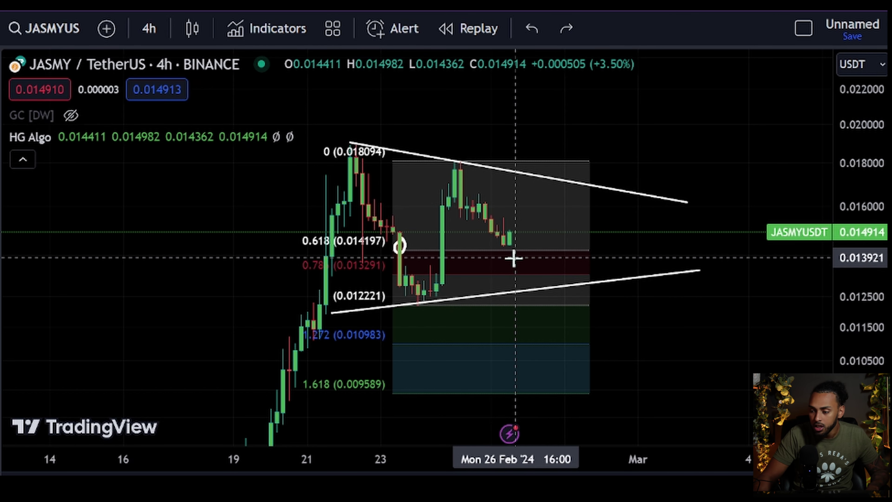
{"action": "left_click_drag", "start_coordinate": [522, 246], "coordinate": [531, 258]}
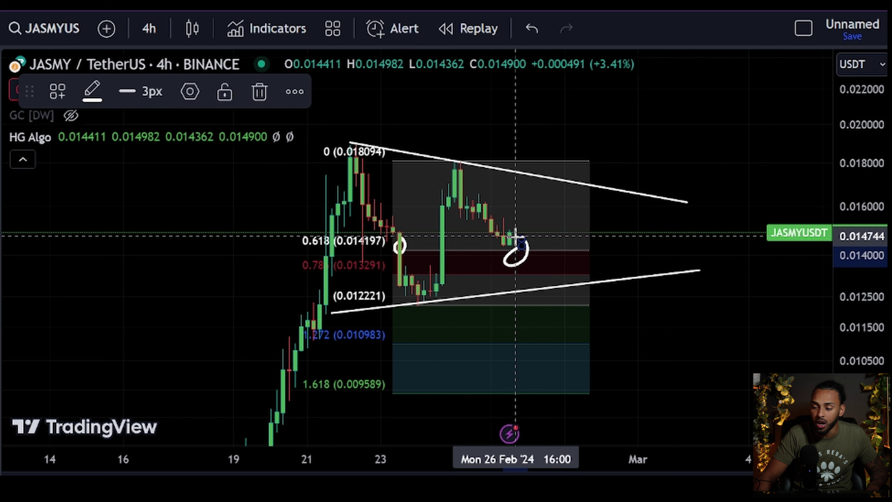
{"action": "key", "text": "ctrl+z"}
{"action": "left_click_drag", "start_coordinate": [351, 140], "coordinate": [616, 195]}
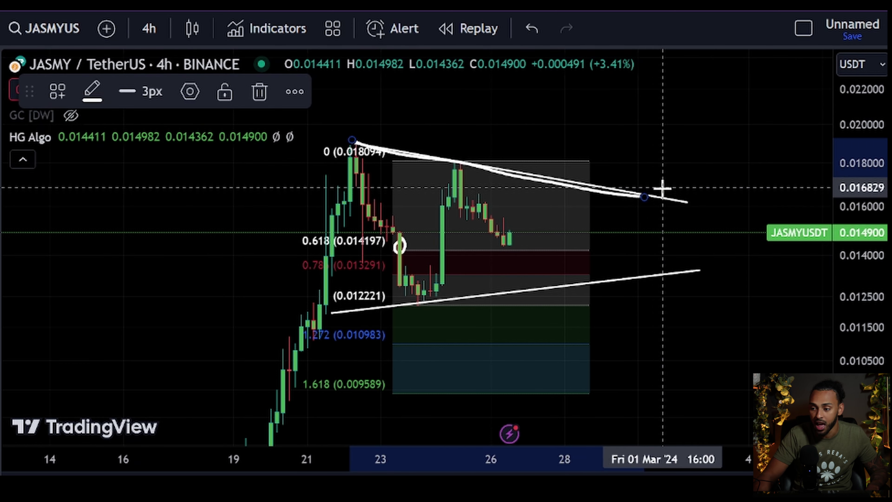
{"action": "key", "text": "ctrl+z"}
{"action": "scroll", "coordinate": [581, 314], "scroll_direction": "down", "scroll_amount": 3}
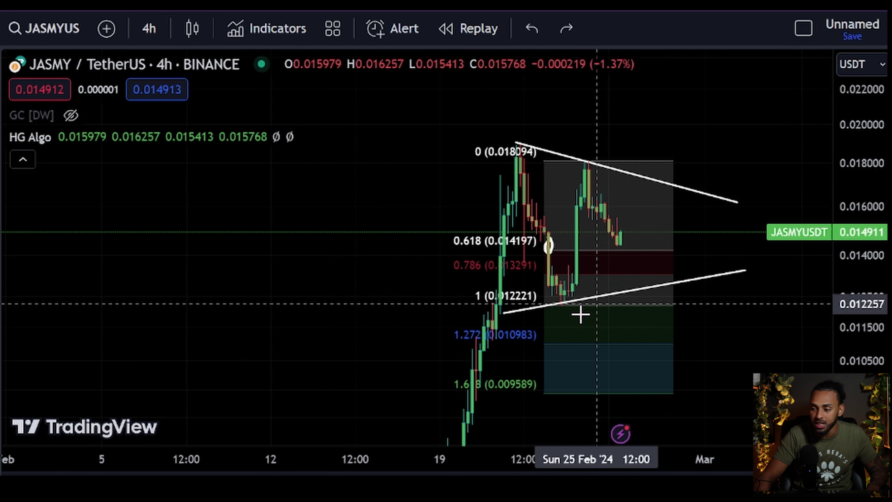
{"action": "mouse_move", "coordinate": [628, 235]}
{"action": "left_mouse_down"}
{"action": "mouse_move", "coordinate": [646, 263]}
{"action": "mouse_move", "coordinate": [634, 261]}
{"action": "mouse_move", "coordinate": [656, 269]}
{"action": "mouse_move", "coordinate": [613, 237]}
{"action": "mouse_move", "coordinate": [628, 243]}
{"action": "mouse_move", "coordinate": [659, 188]}
{"action": "left_mouse_up"}
{"action": "key", "text": "ctrl+z"}
{"action": "key", "text": "ctrl+z"}
{"action": "key", "text": "ctrl+z"}
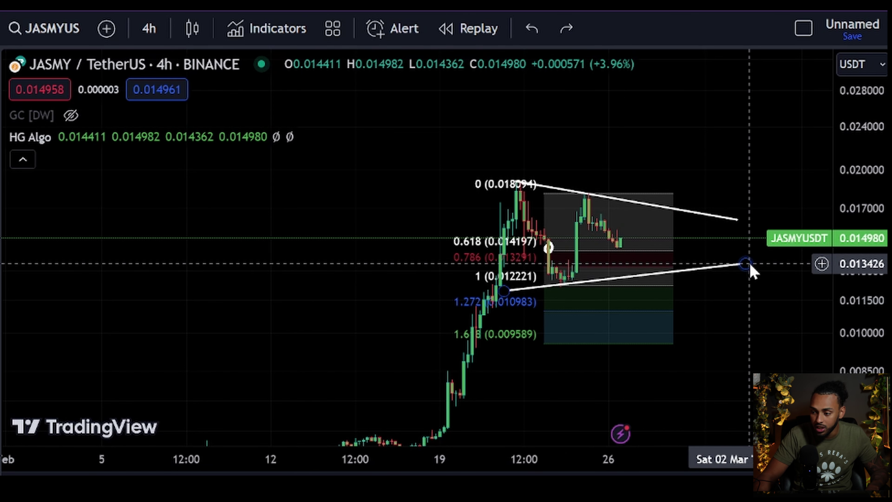
{"action": "left_click_drag", "start_coordinate": [749, 264], "coordinate": [745, 226]}
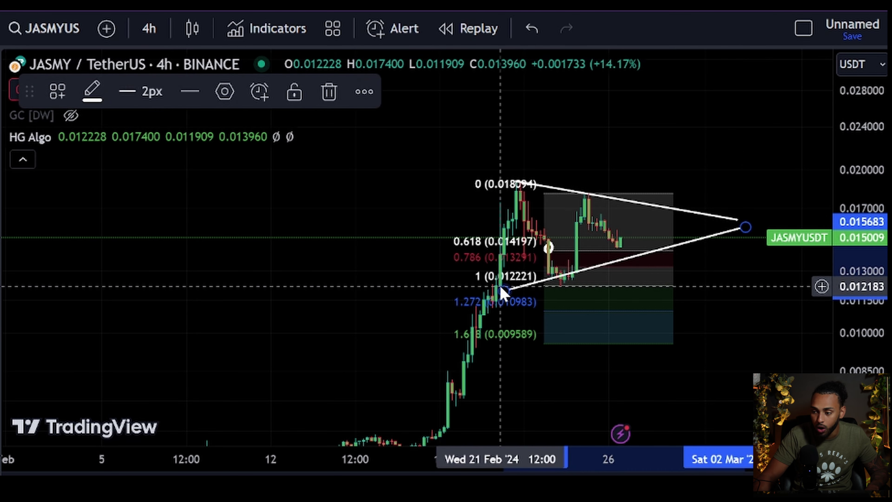
{"action": "left_click_drag", "start_coordinate": [501, 289], "coordinate": [488, 301]}
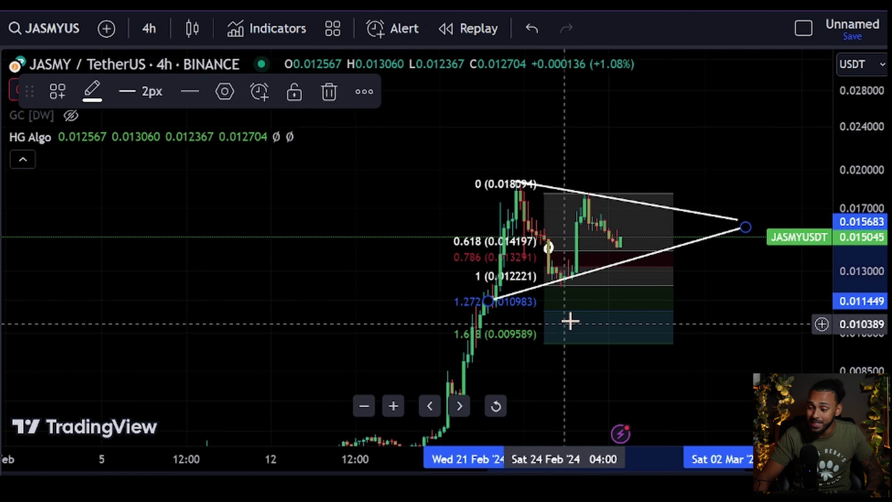
{"action": "key", "text": "ctrl+z"}
{"action": "key", "text": "ctrl+z"}
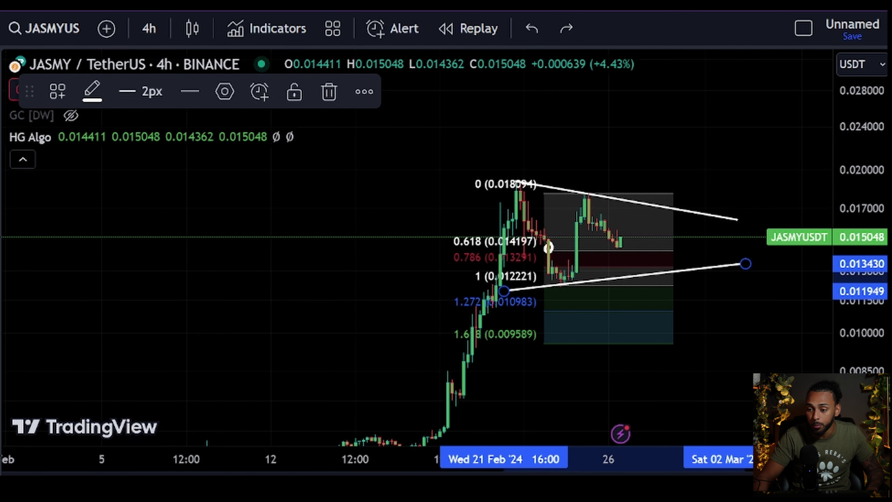
{"action": "left_click", "coordinate": [1, 214]}
{"action": "left_click_drag", "start_coordinate": [621, 240], "coordinate": [661, 216]}
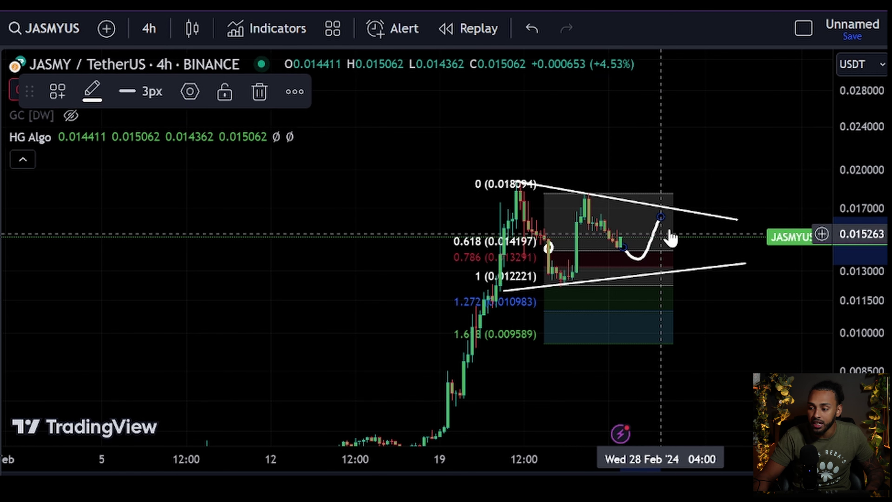
{"action": "left_click_drag", "start_coordinate": [746, 267], "coordinate": [746, 234]}
{"action": "left_click", "coordinate": [743, 230]}
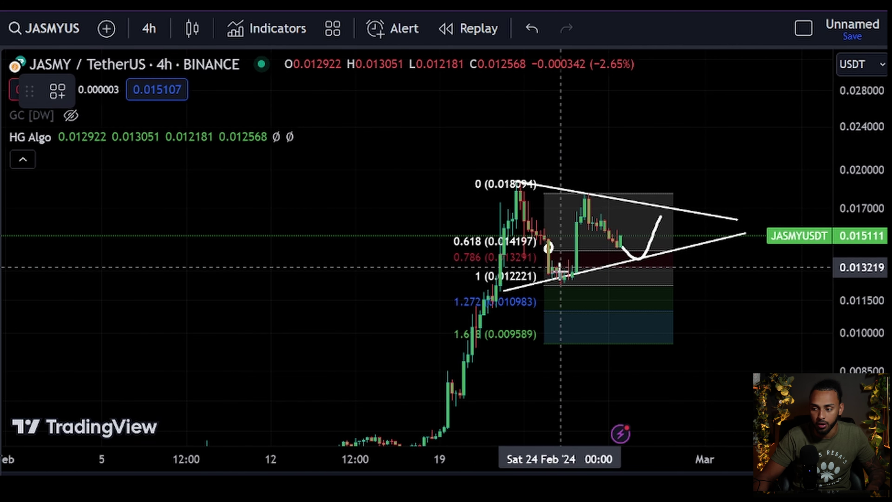
{"action": "mouse_move", "coordinate": [658, 226]}
{"action": "left_mouse_down"}
{"action": "mouse_move", "coordinate": [685, 219]}
{"action": "mouse_move", "coordinate": [702, 124]}
{"action": "mouse_move", "coordinate": [709, 156]}
{"action": "left_mouse_up"}
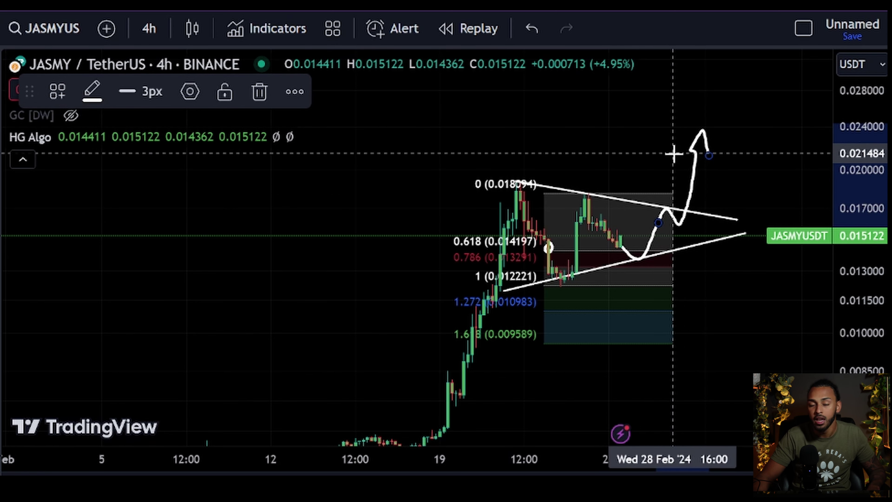
{"action": "mouse_move", "coordinate": [745, 101]}
{"action": "left_mouse_down"}
{"action": "mouse_move", "coordinate": [668, 113]}
{"action": "mouse_move", "coordinate": [730, 252]}
{"action": "mouse_move", "coordinate": [718, 96]}
{"action": "left_mouse_up"}
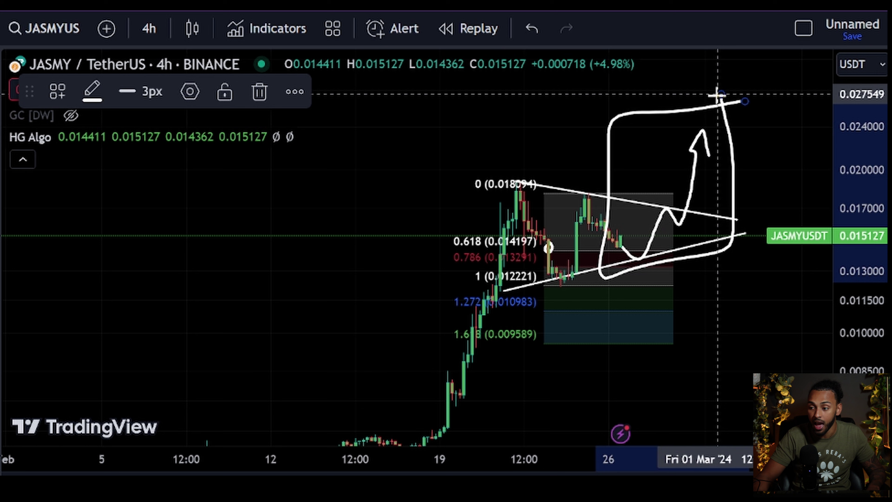
{"action": "key", "text": "ctrl+z"}
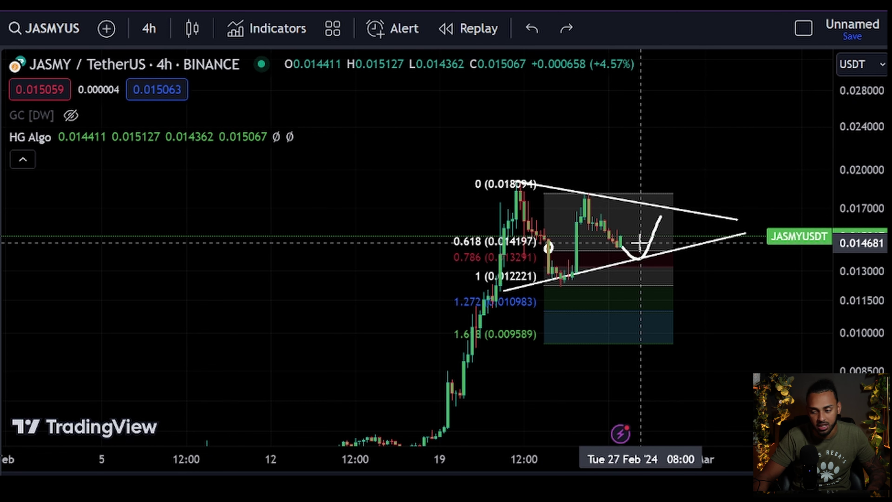
{"action": "mouse_move", "coordinate": [664, 221]}
{"action": "left_mouse_down"}
{"action": "mouse_move", "coordinate": [708, 348]}
{"action": "mouse_move", "coordinate": [712, 314]}
{"action": "left_mouse_up"}
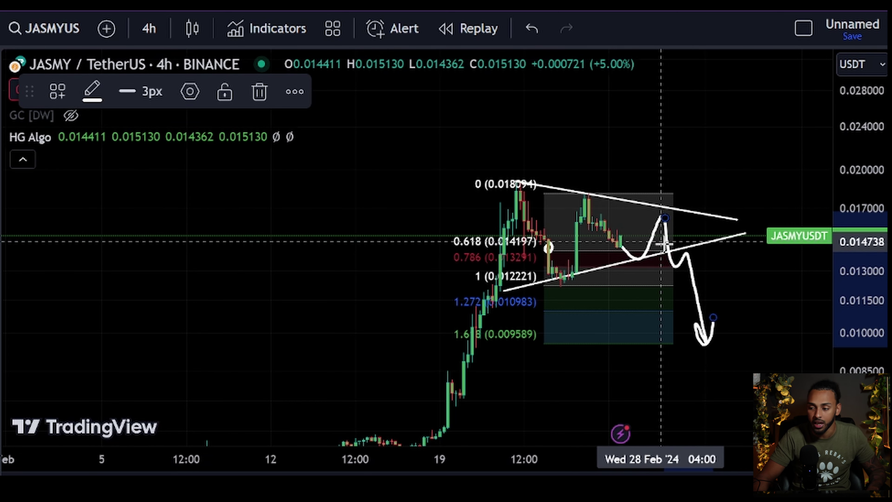
{"action": "key", "text": "ctrl+z"}
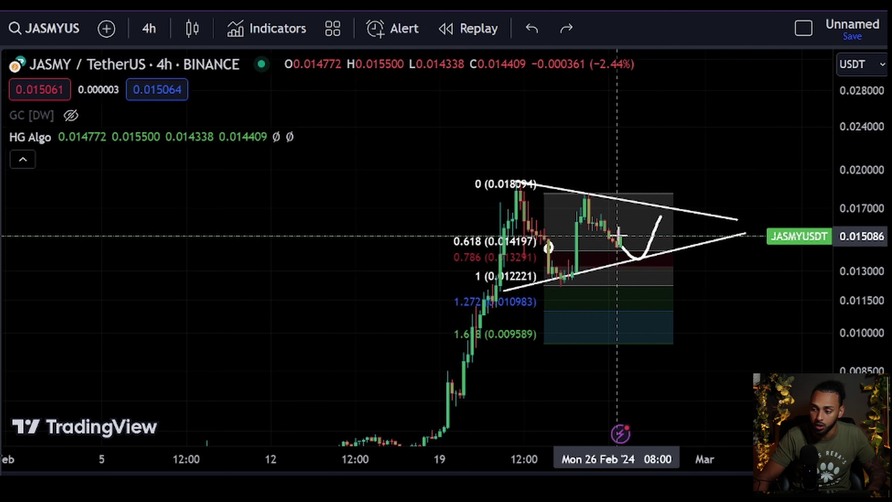
{"action": "mouse_move", "coordinate": [623, 235]}
{"action": "left_mouse_down"}
{"action": "mouse_move", "coordinate": [668, 201]}
{"action": "mouse_move", "coordinate": [697, 118]}
{"action": "mouse_move", "coordinate": [705, 148]}
{"action": "left_mouse_up"}
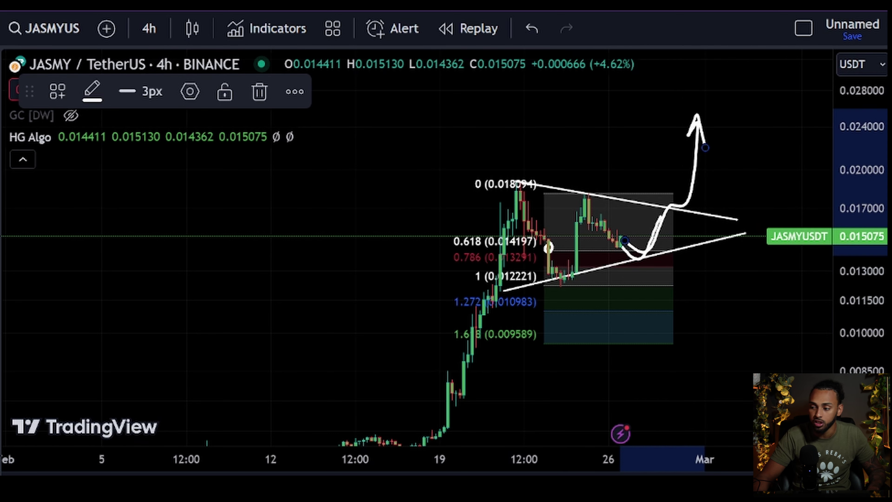
{"action": "key", "text": "ctrl+z"}
{"action": "key", "text": "ctrl+z"}
{"action": "key", "text": "ctrl+z"}
{"action": "key", "text": "ctrl+z"}
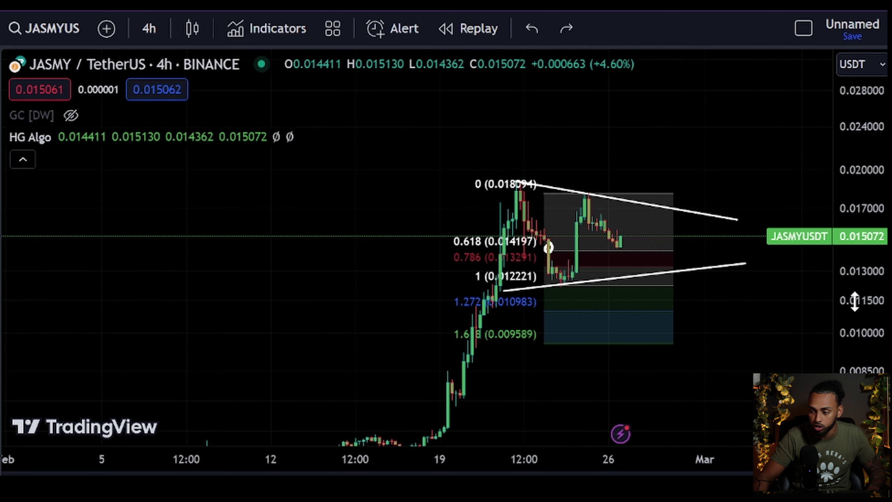
{"action": "left_click_drag", "start_coordinate": [854, 301], "coordinate": [853, 132]}
After two discarded tries, draw a curve dipping from the latest candle up to the upper trendline near 0.016.
{"action": "mouse_move", "coordinate": [650, 253]}
{"action": "left_mouse_down"}
{"action": "mouse_move", "coordinate": [635, 283]}
{"action": "mouse_move", "coordinate": [654, 244]}
{"action": "left_mouse_up"}
{"action": "key", "text": "ctrl+z"}
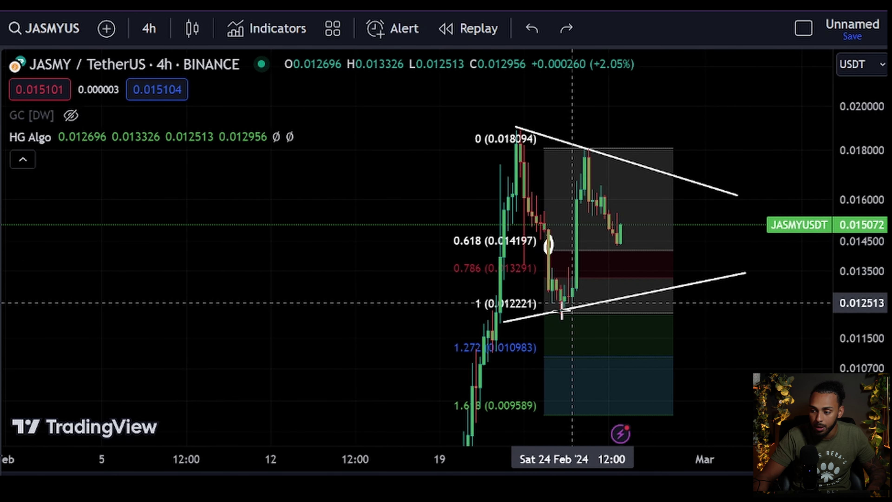
{"action": "left_click_drag", "start_coordinate": [552, 314], "coordinate": [726, 258]}
{"action": "key", "text": "ctrl+z"}
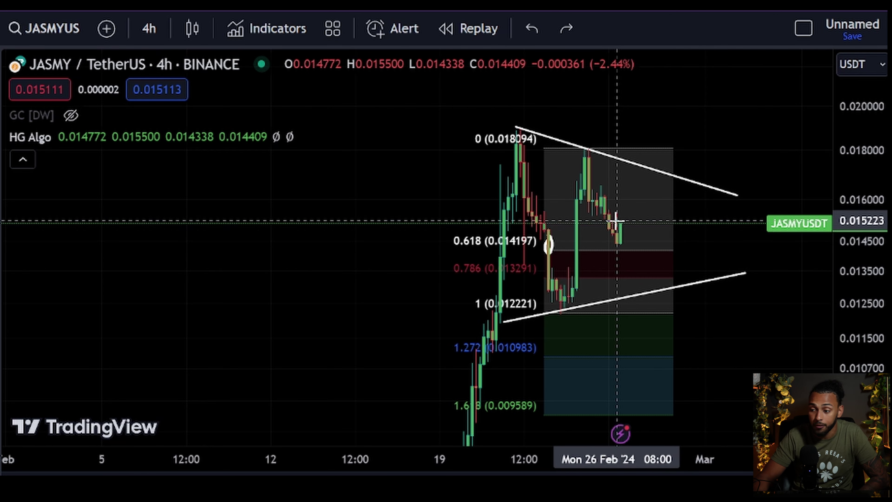
{"action": "mouse_move", "coordinate": [619, 239]}
{"action": "left_mouse_down"}
{"action": "mouse_move", "coordinate": [642, 259]}
{"action": "mouse_move", "coordinate": [693, 172]}
{"action": "mouse_move", "coordinate": [700, 200]}
{"action": "left_mouse_up"}
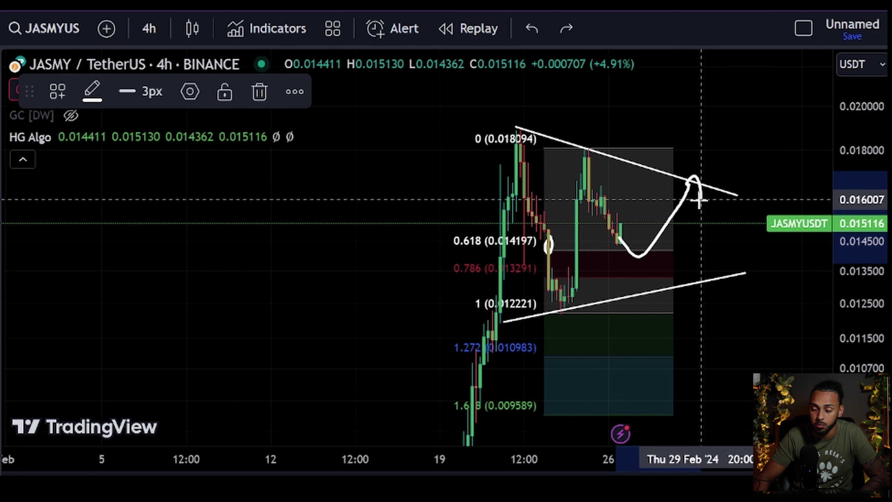